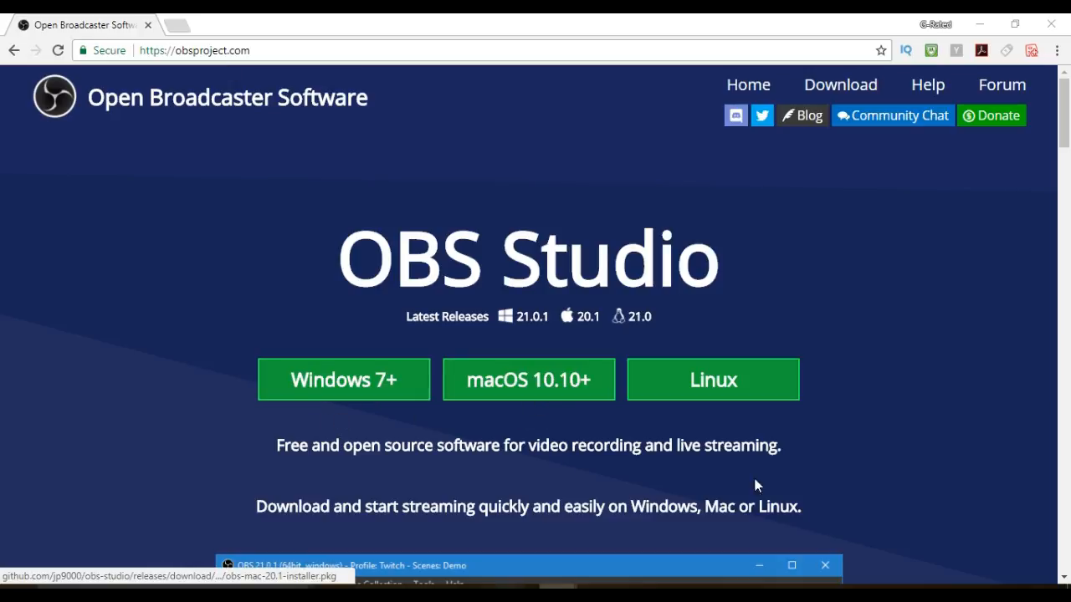
Download the Windows 7+ installer of OBS Studio and switch to the OBS application
click(359, 387)
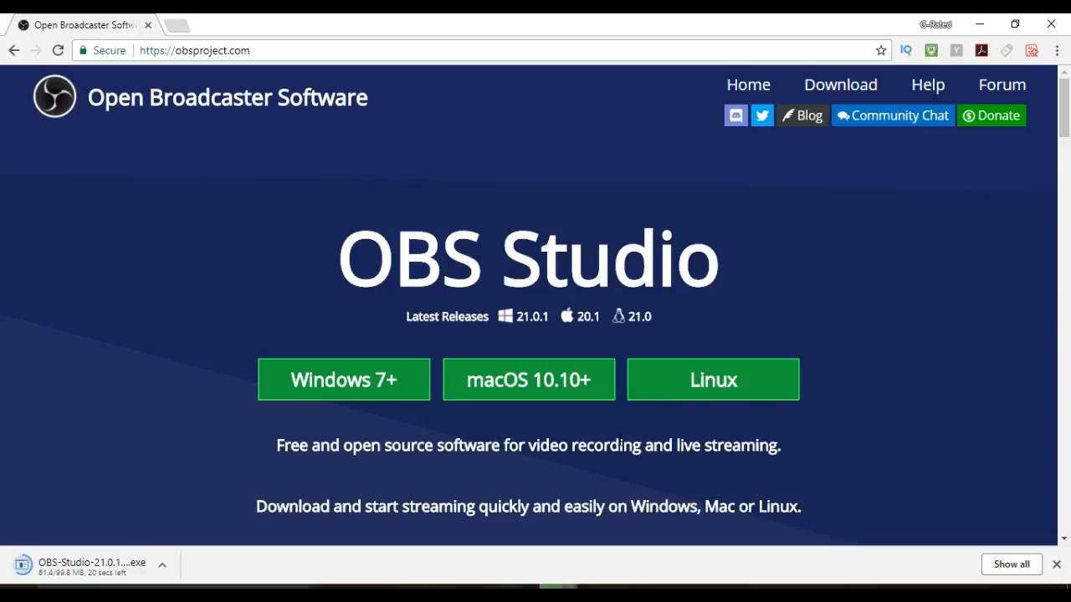
click(597, 587)
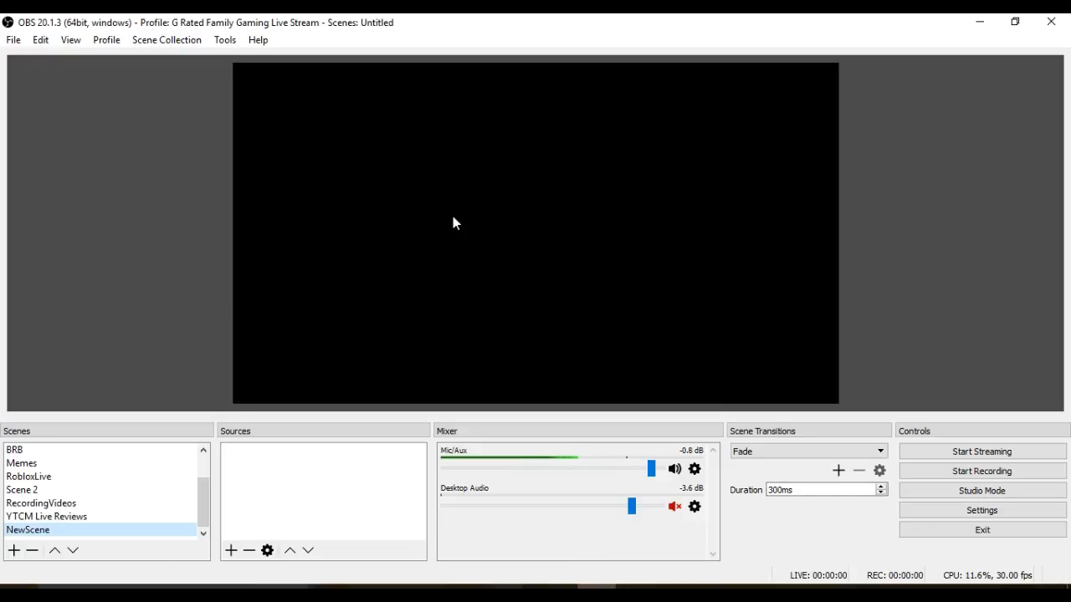
click(15, 551)
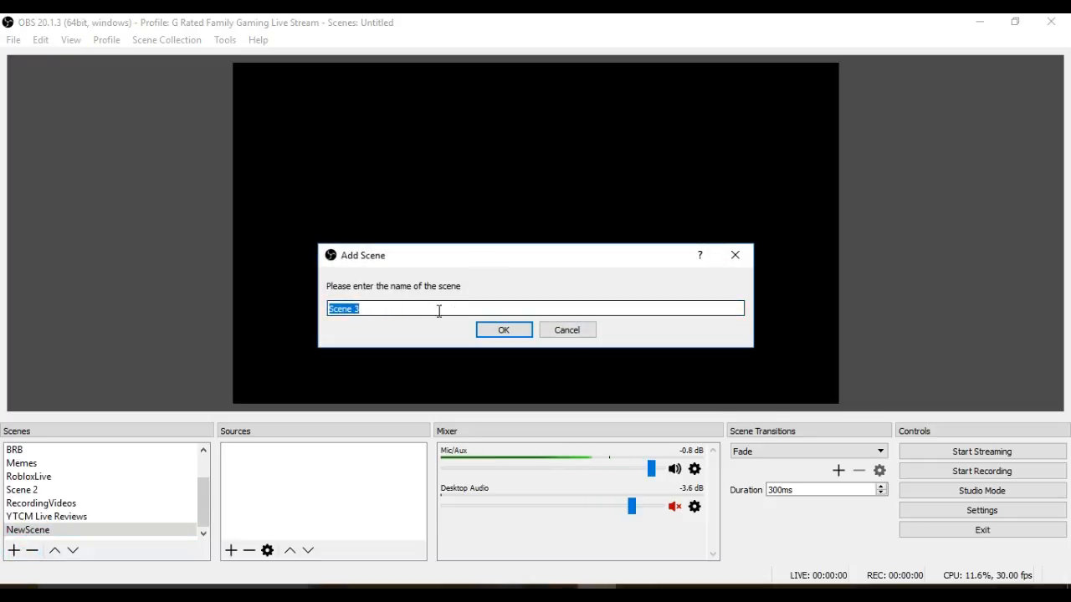
click(579, 332)
click(49, 530)
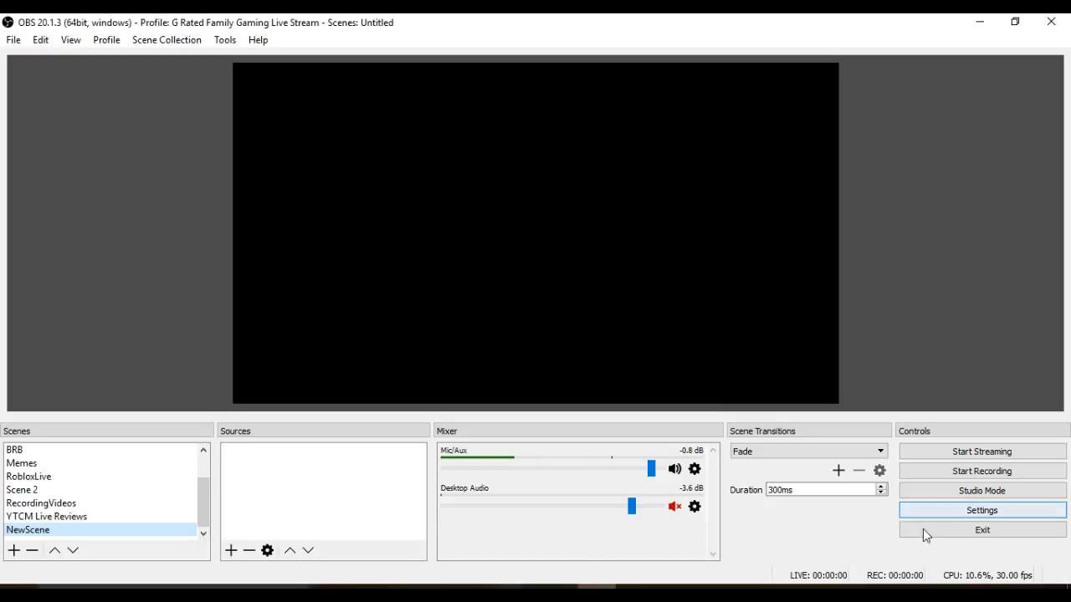
click(579, 534)
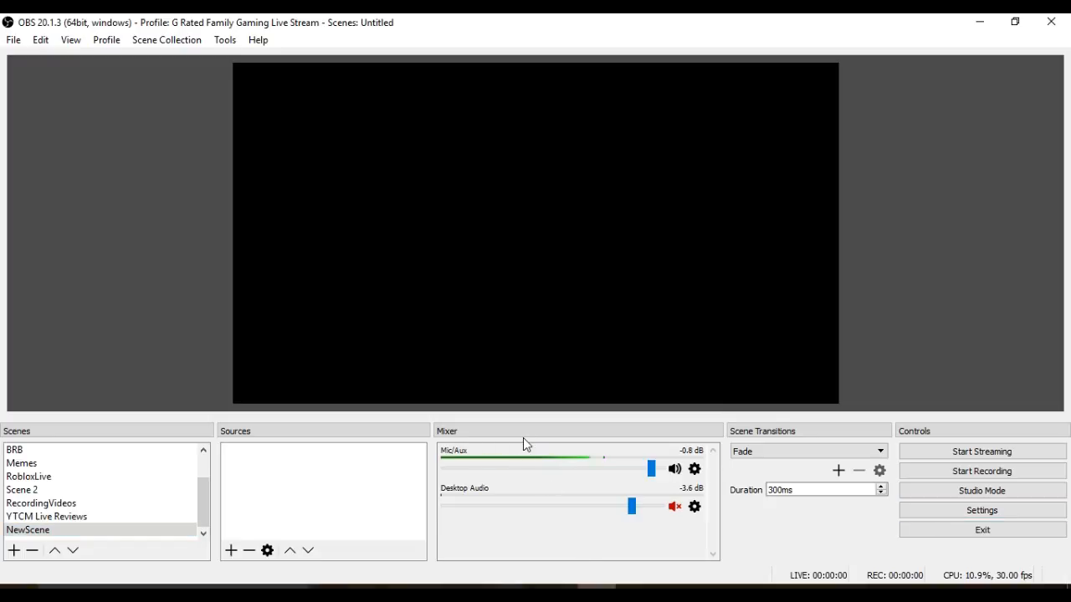
Unmute the desktop audio, raise its volume to -2.5 dB, and keep the Mic/Aux channel unmuted
click(675, 505)
click(675, 507)
click(675, 508)
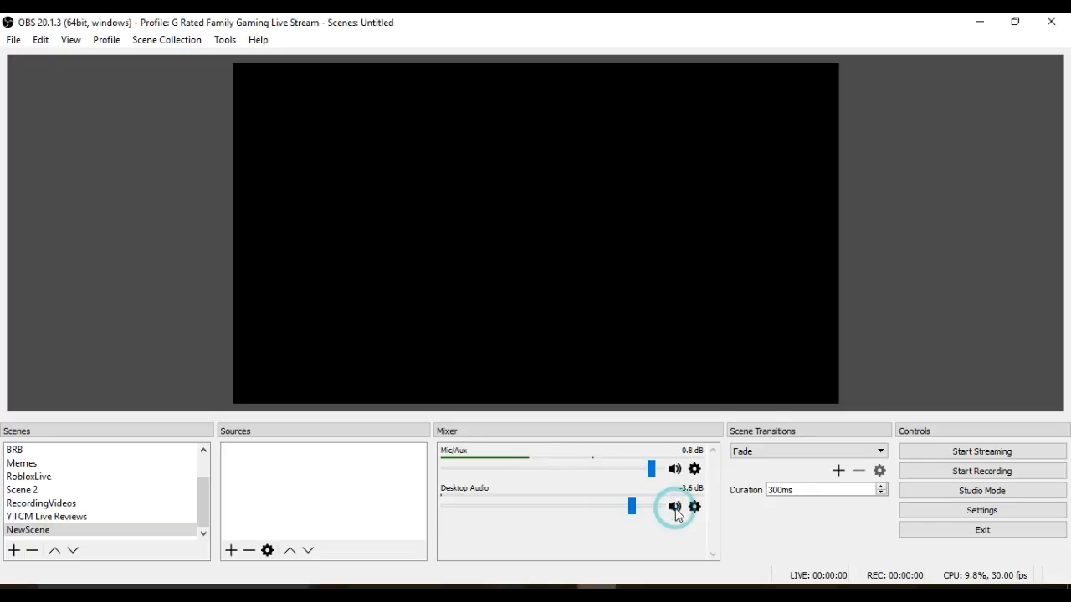
drag(632, 506, 642, 508)
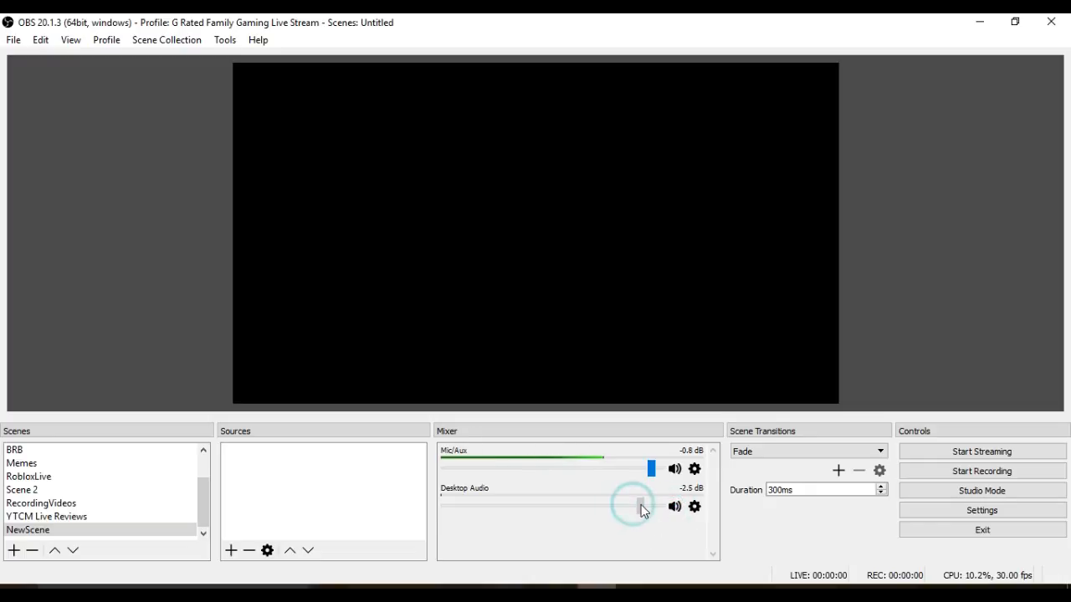
click(676, 471)
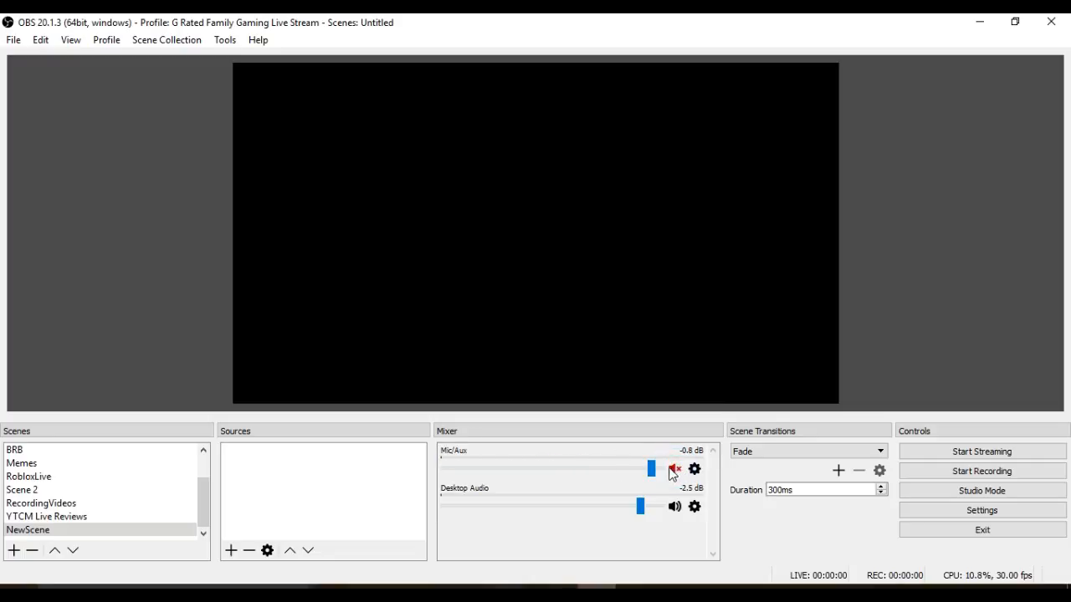
click(676, 471)
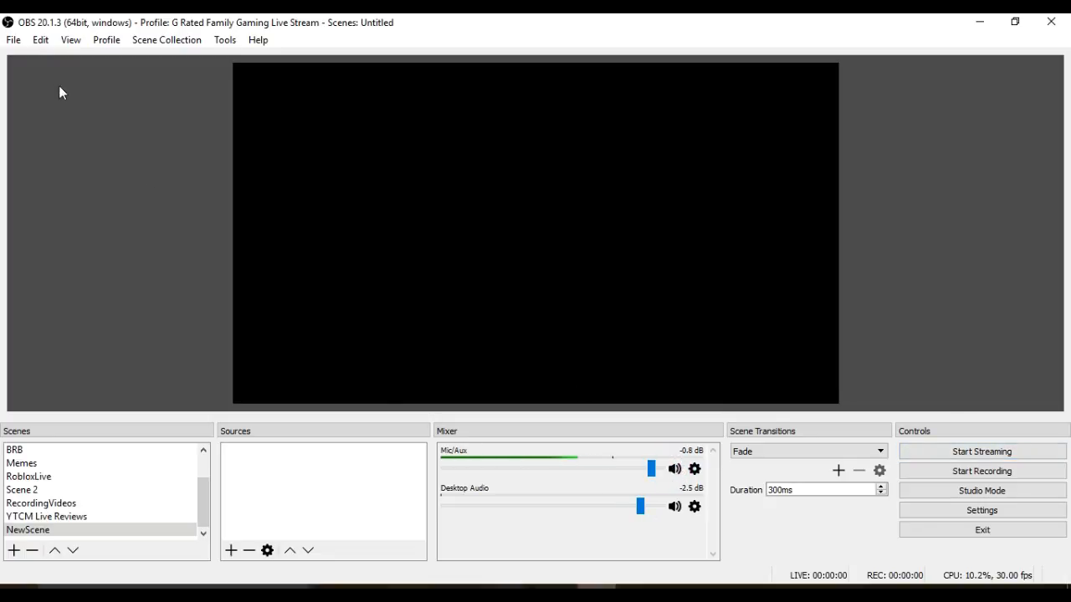
Open the settings, go through the general, stream and recording output options, and review the available recording types
click(14, 40)
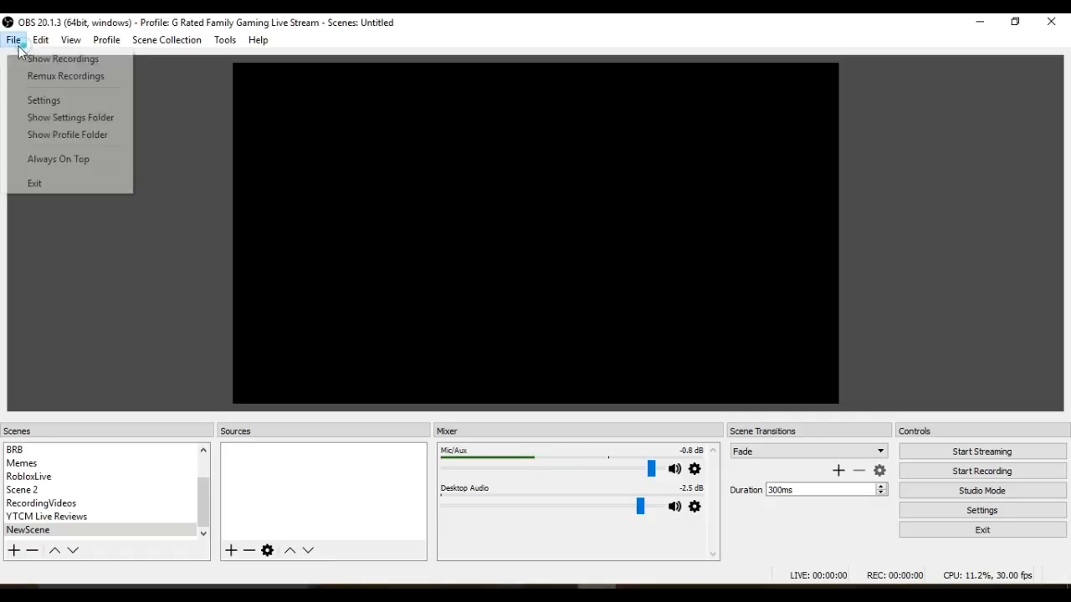
click(70, 103)
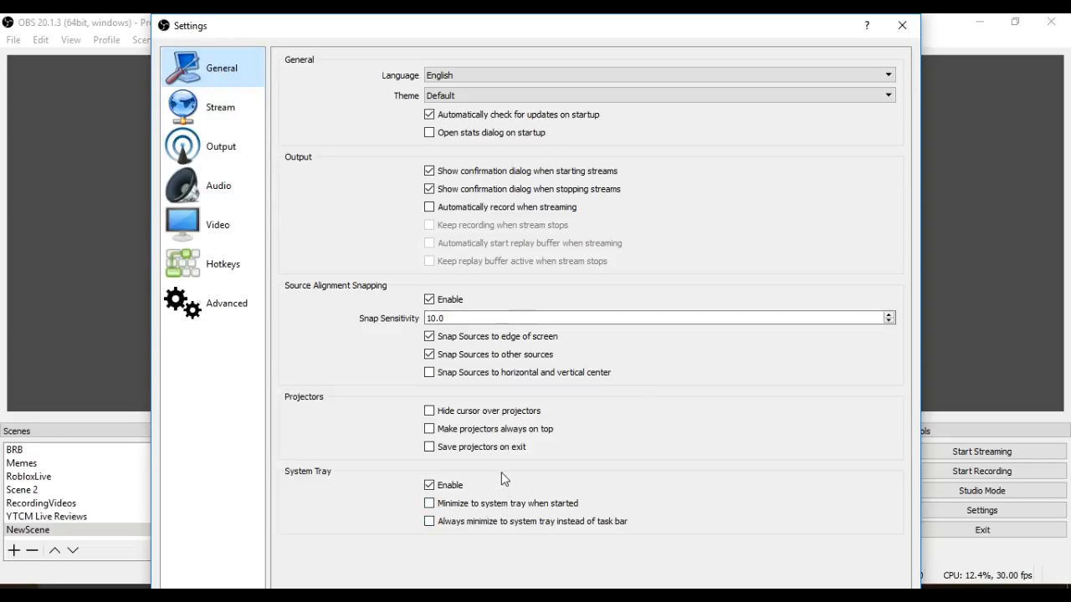
click(229, 123)
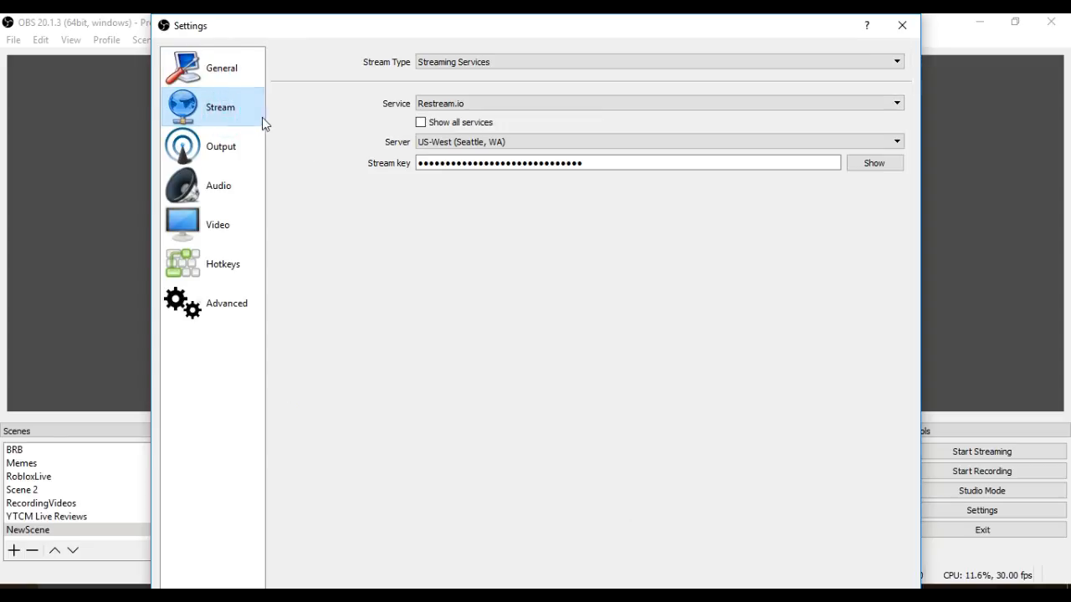
click(210, 162)
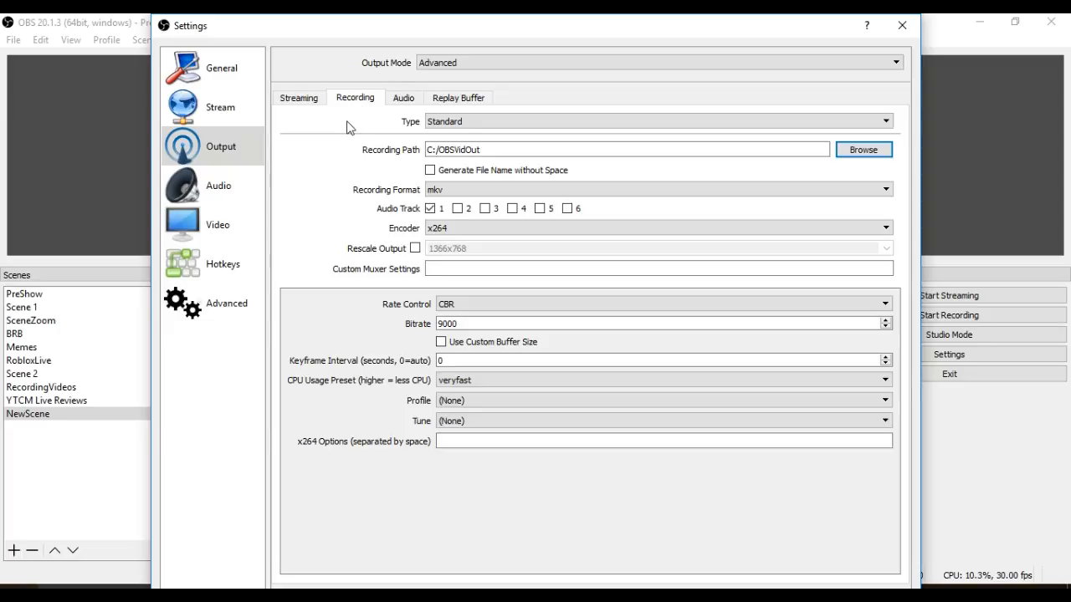
click(884, 122)
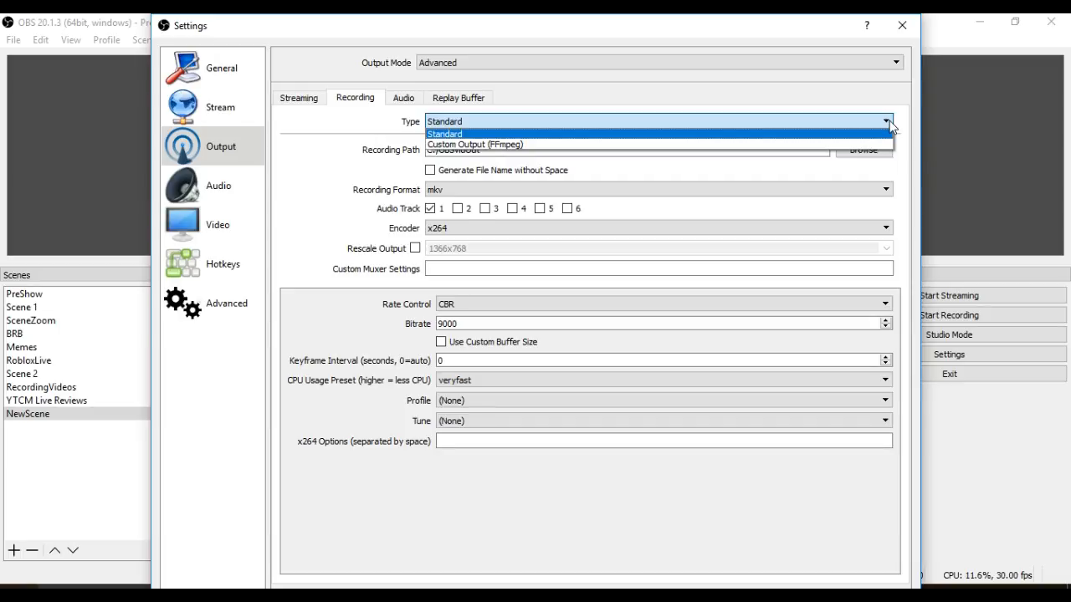
click(889, 127)
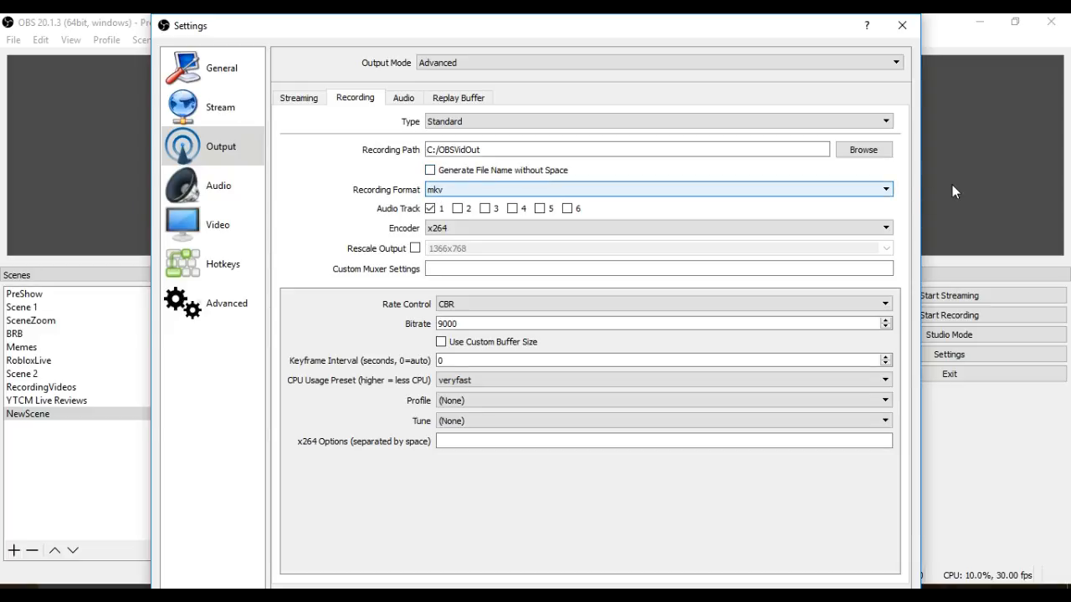
Try mp4 as the recording format and return the format to mkv
click(888, 191)
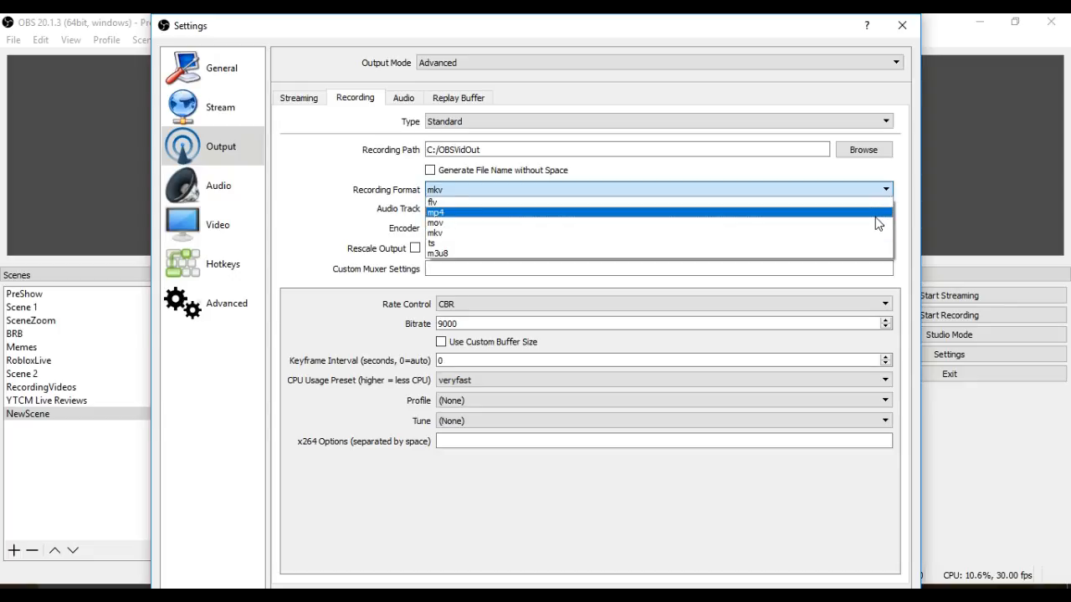
click(876, 214)
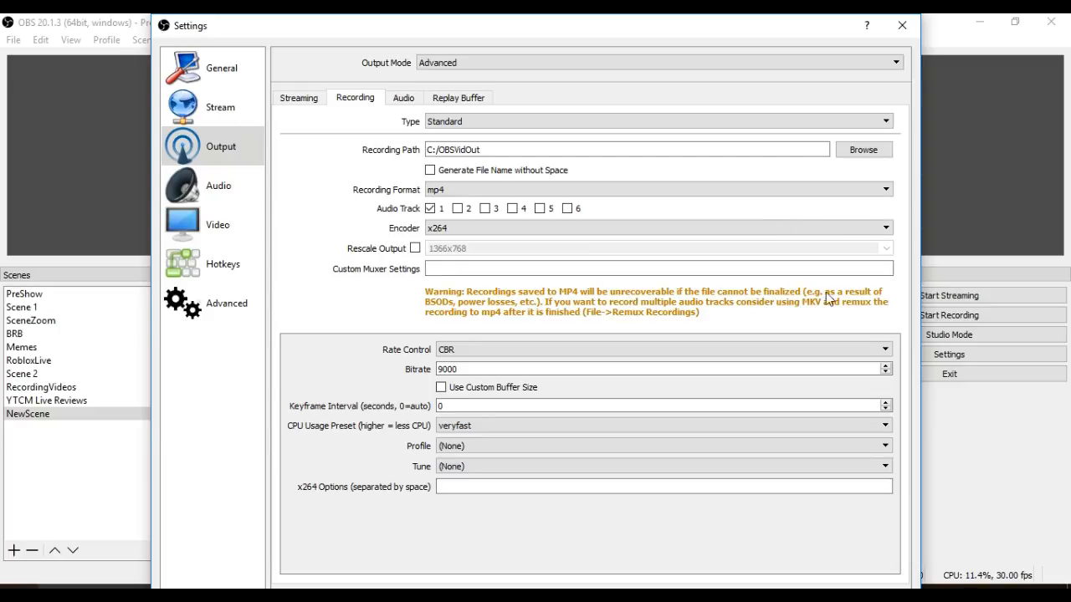
click(886, 191)
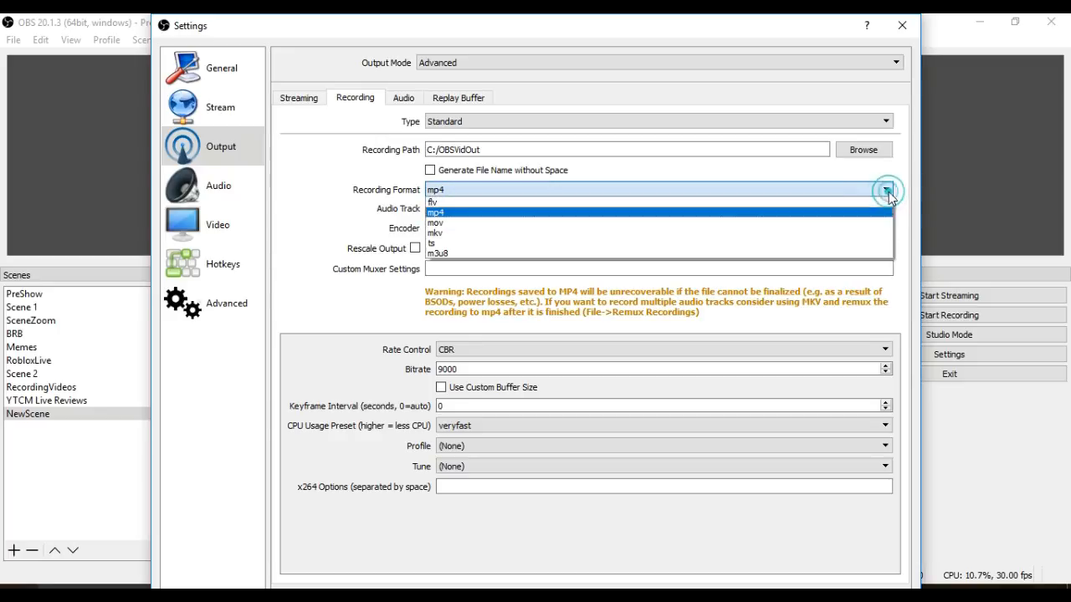
click(844, 234)
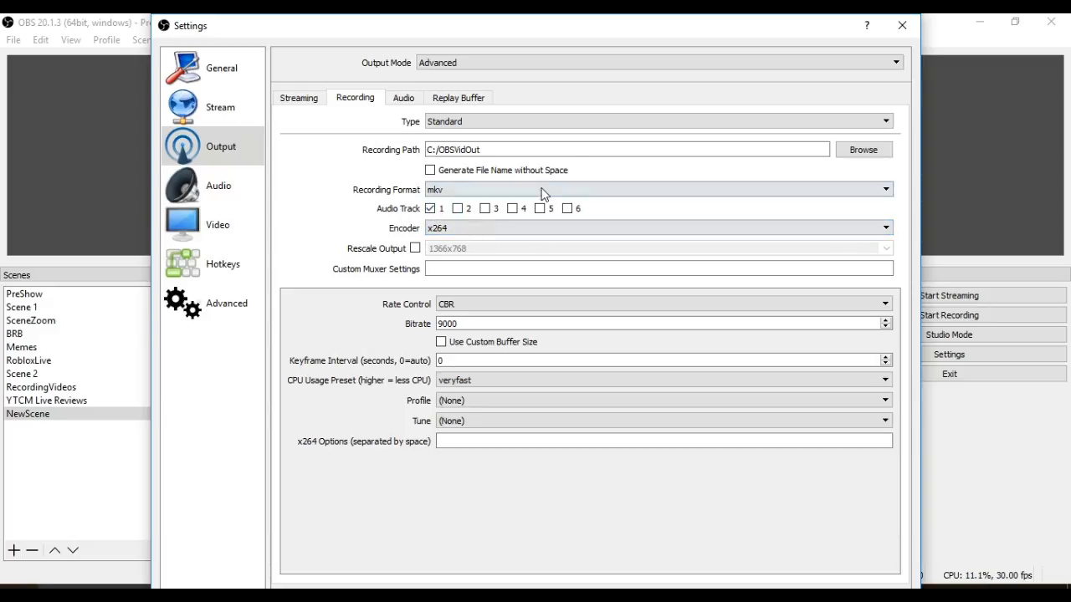
Try enabling recording audio tracks 5 and 6, clear both again, and review the available encoders
click(568, 209)
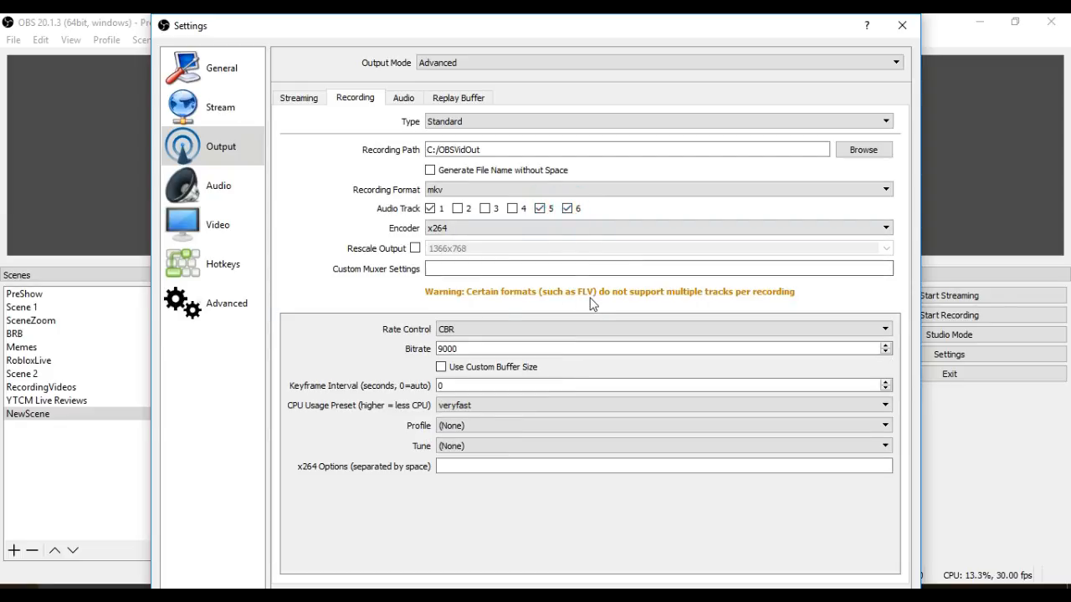
click(567, 209)
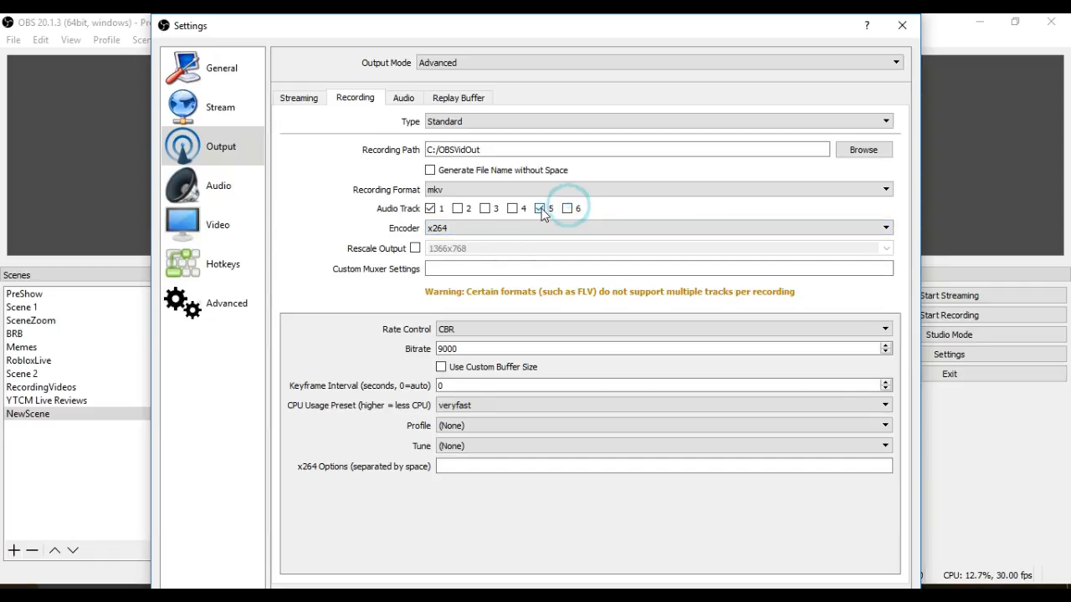
click(541, 210)
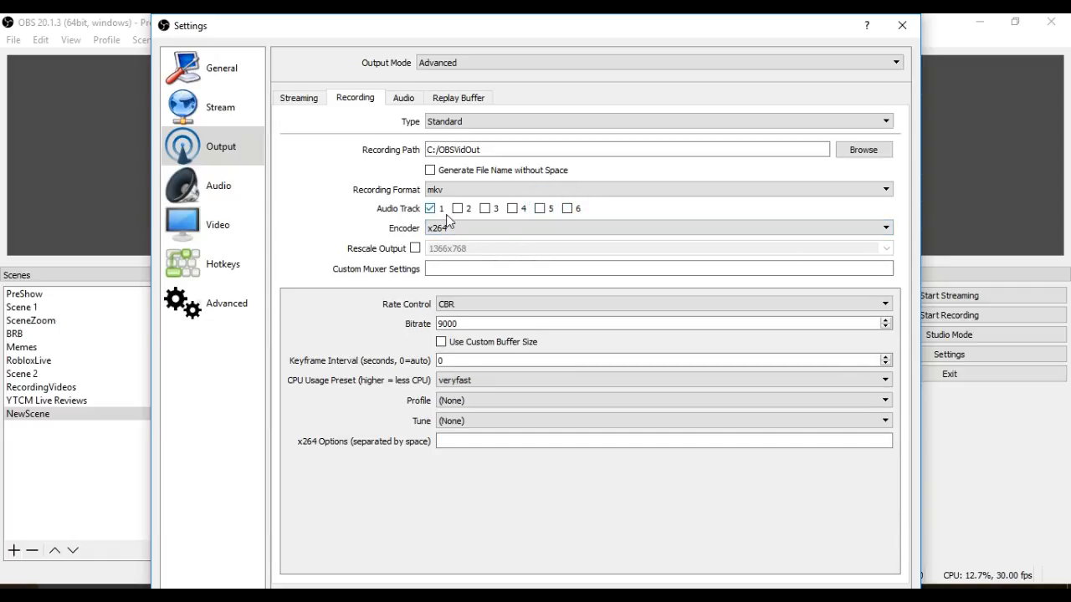
click(886, 227)
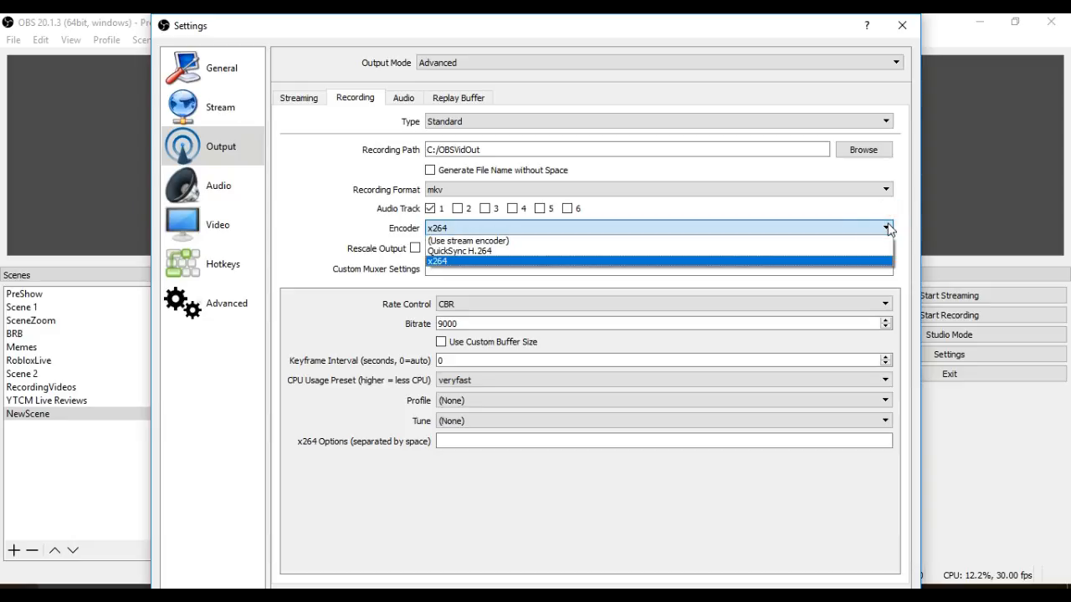
click(887, 227)
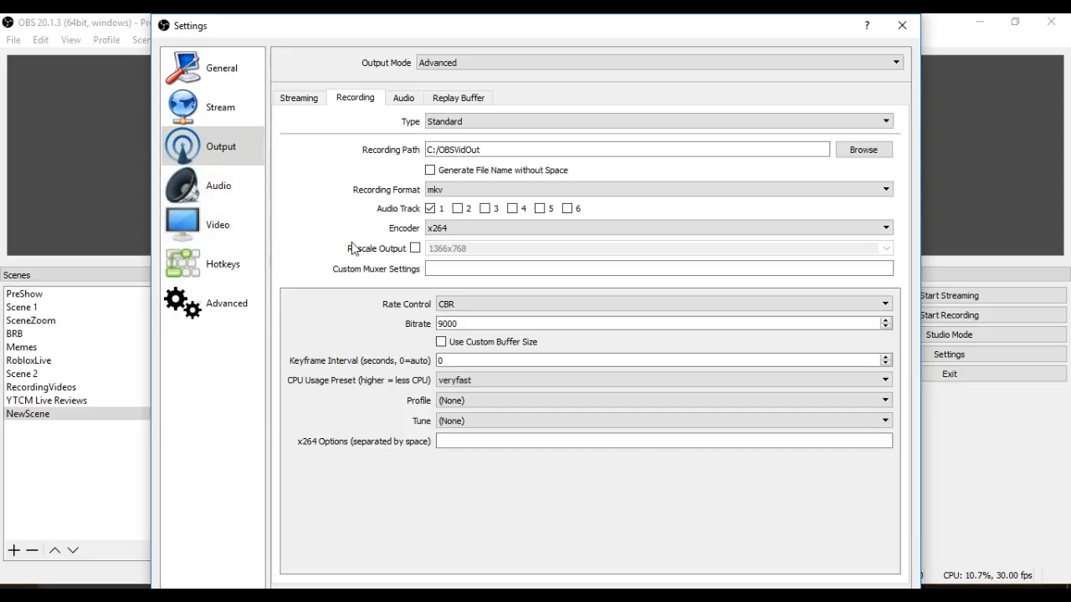
Try rescaling the recording output to 1280x720 and 1920x1080, and turn the output rescaling off again
click(415, 251)
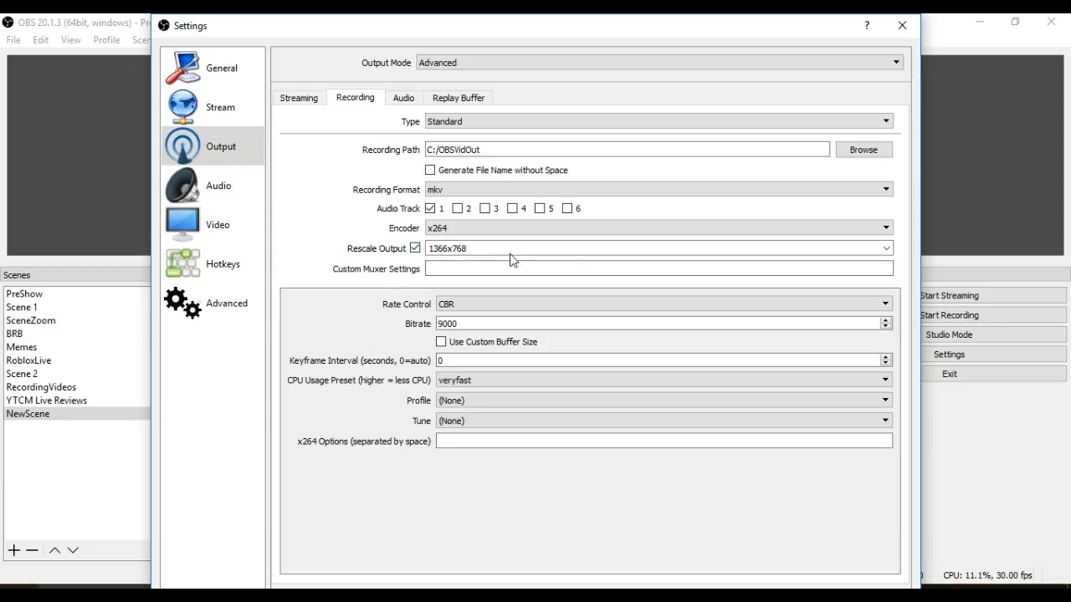
click(886, 248)
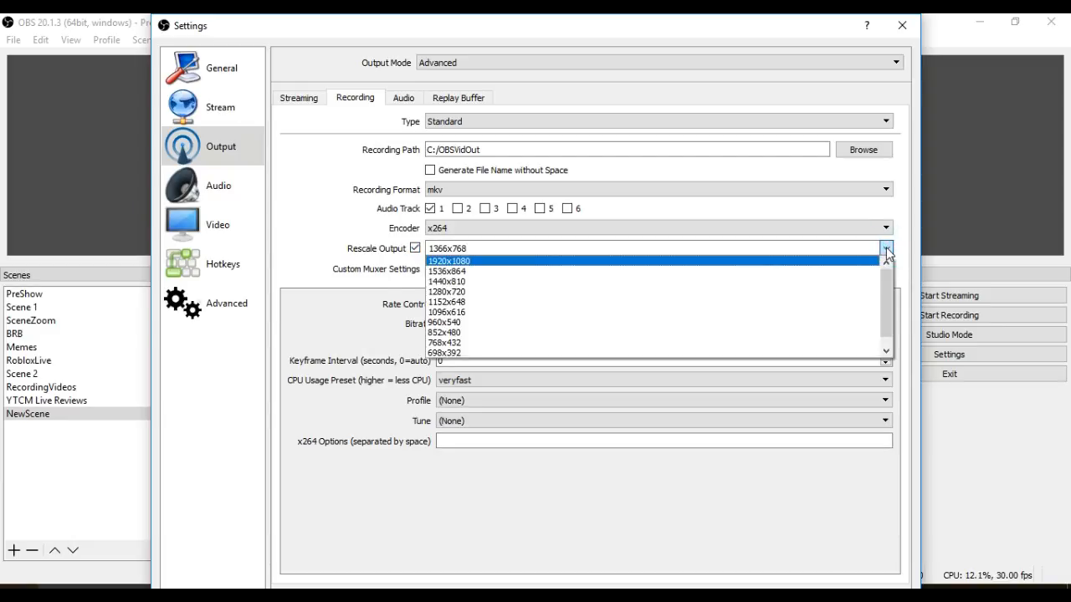
click(443, 291)
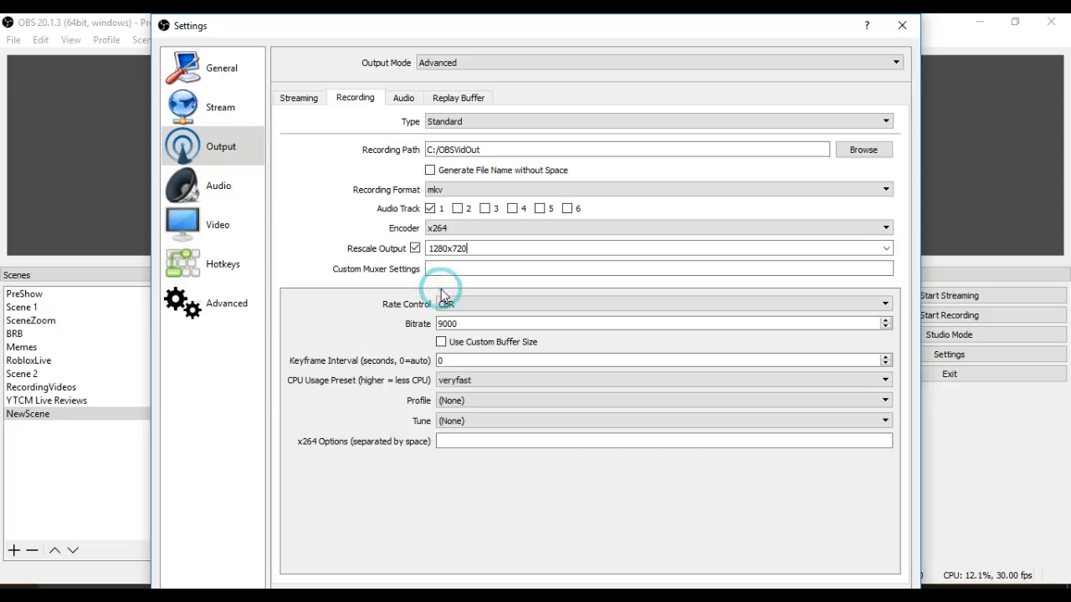
click(886, 248)
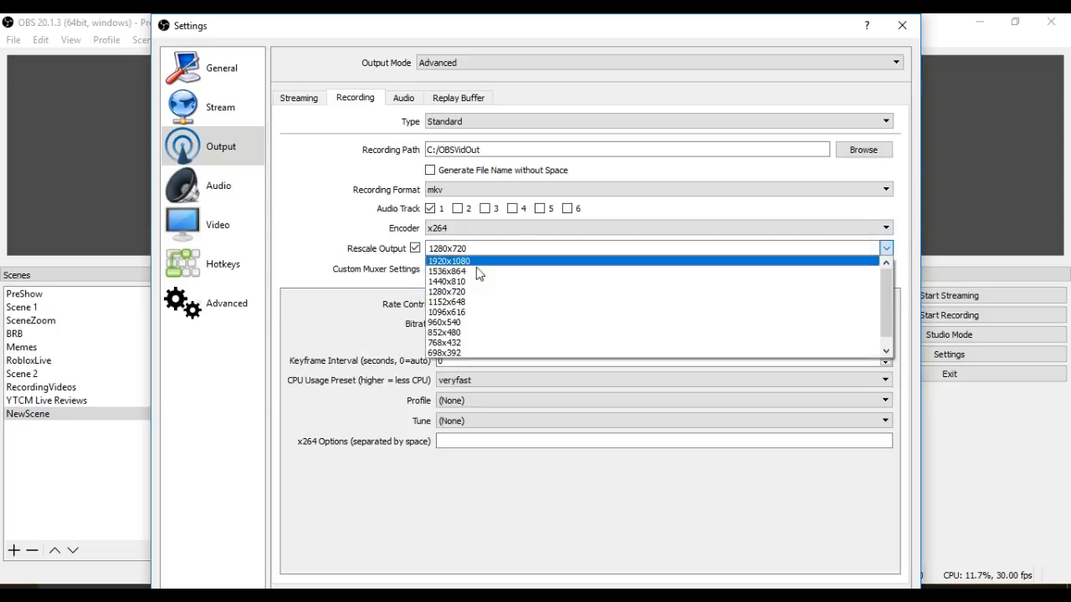
click(477, 263)
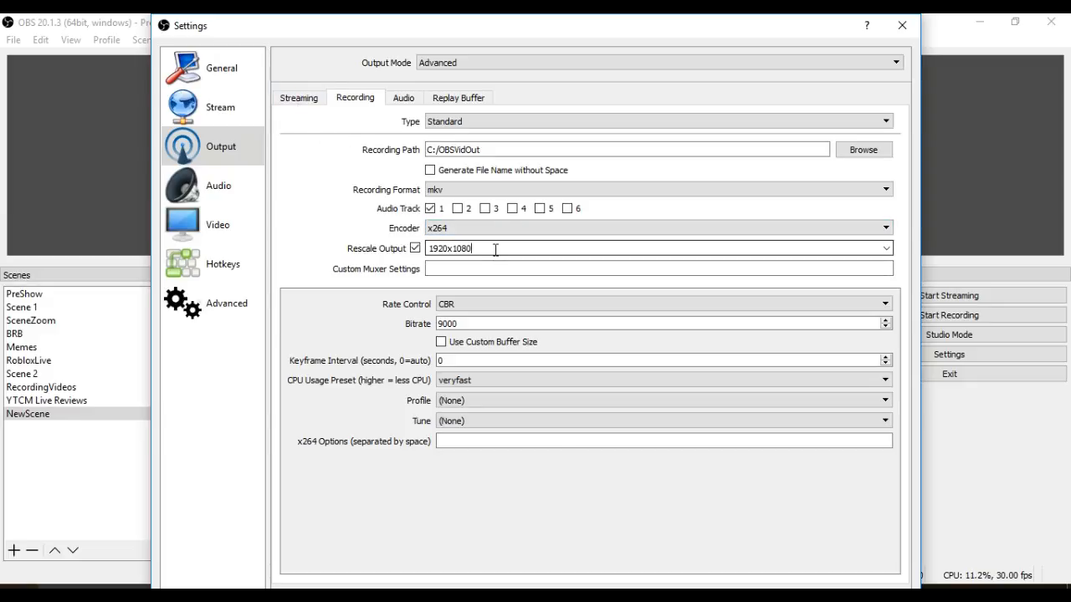
click(415, 249)
click(415, 248)
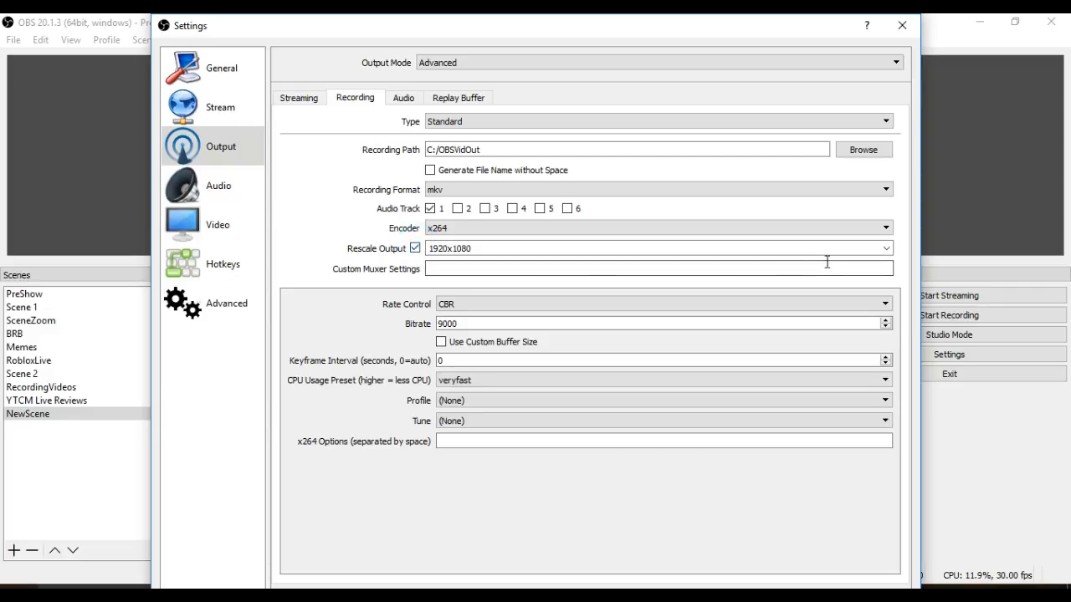
click(415, 248)
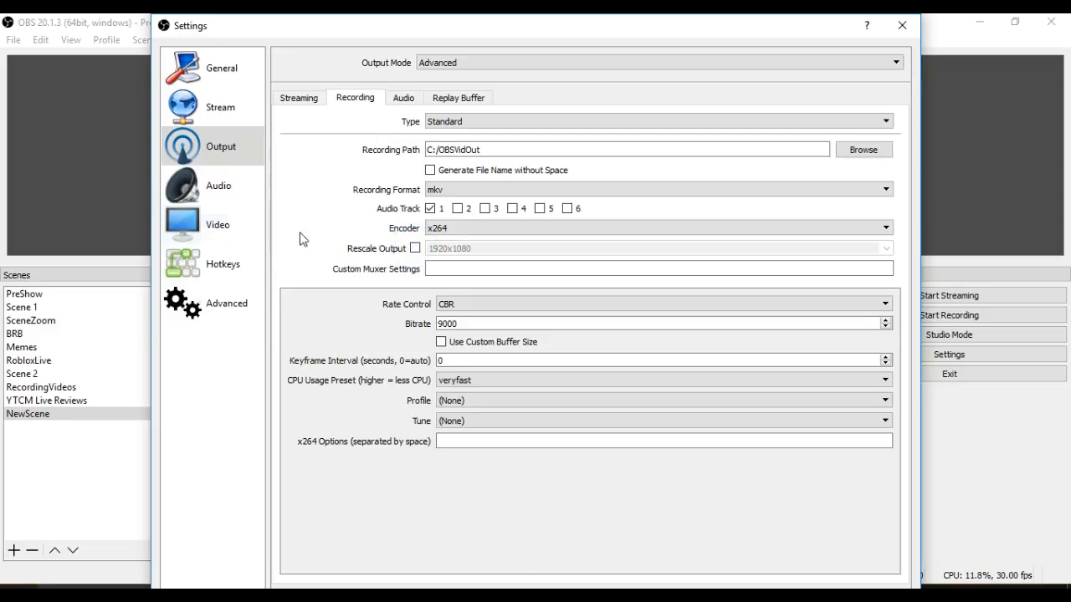
click(869, 265)
Review the rate control options and try the custom buffer size option, leaving it turned off
click(531, 304)
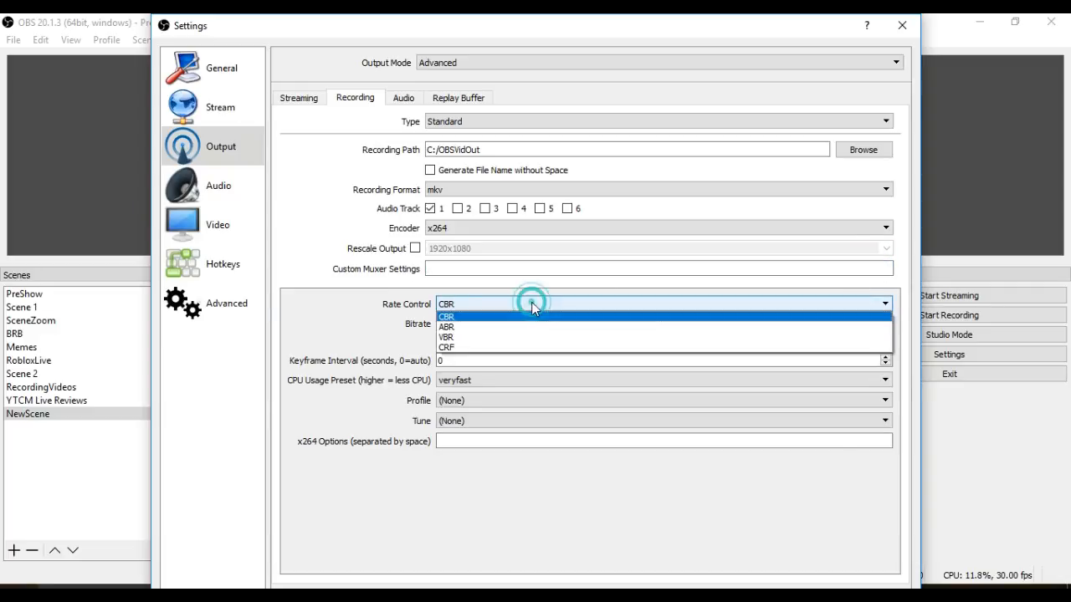
click(530, 304)
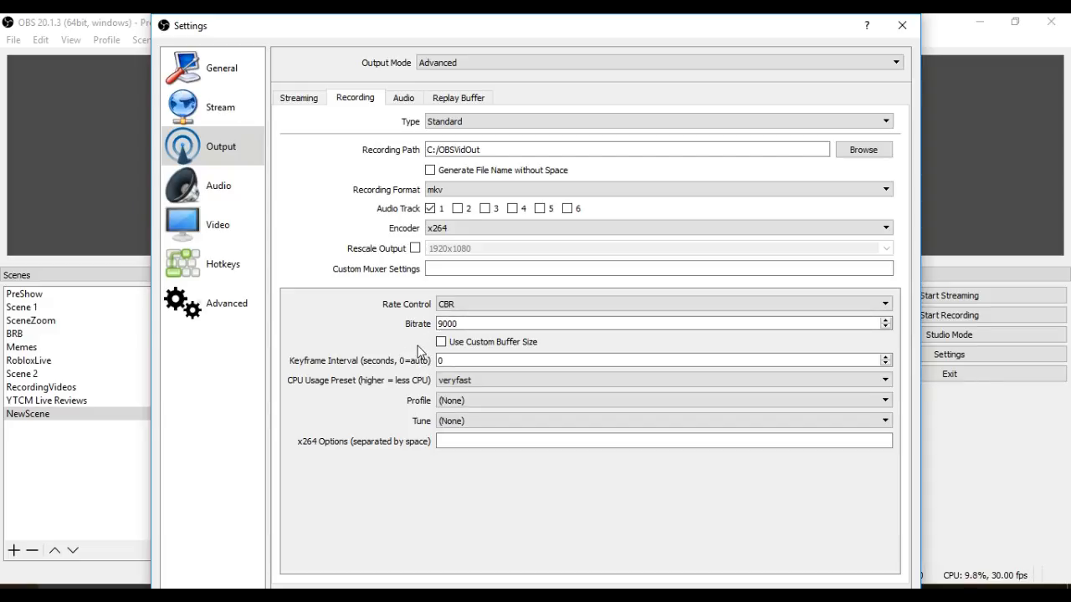
click(441, 343)
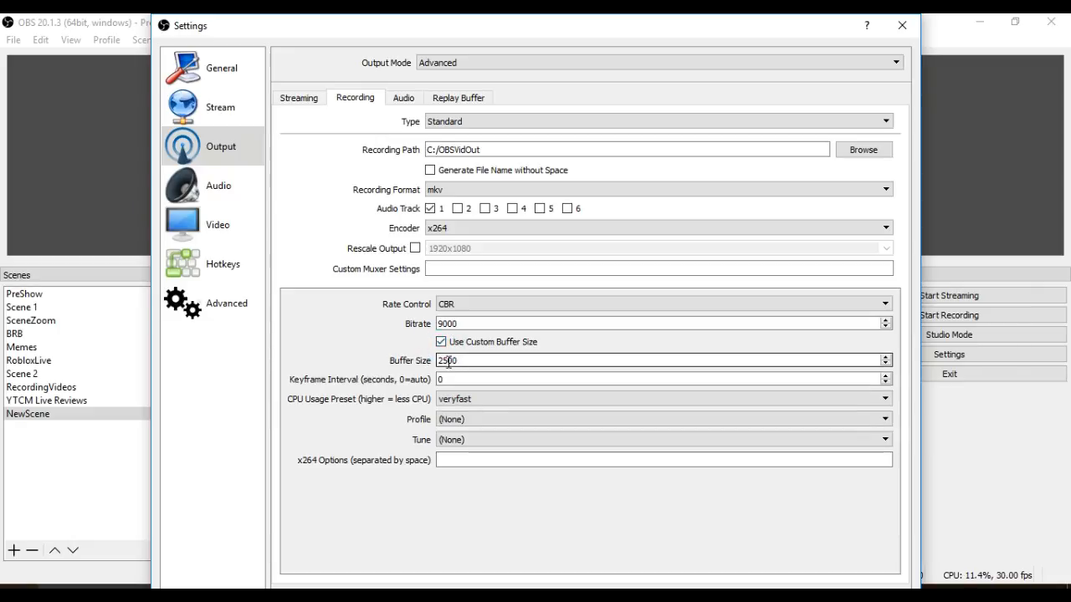
click(441, 342)
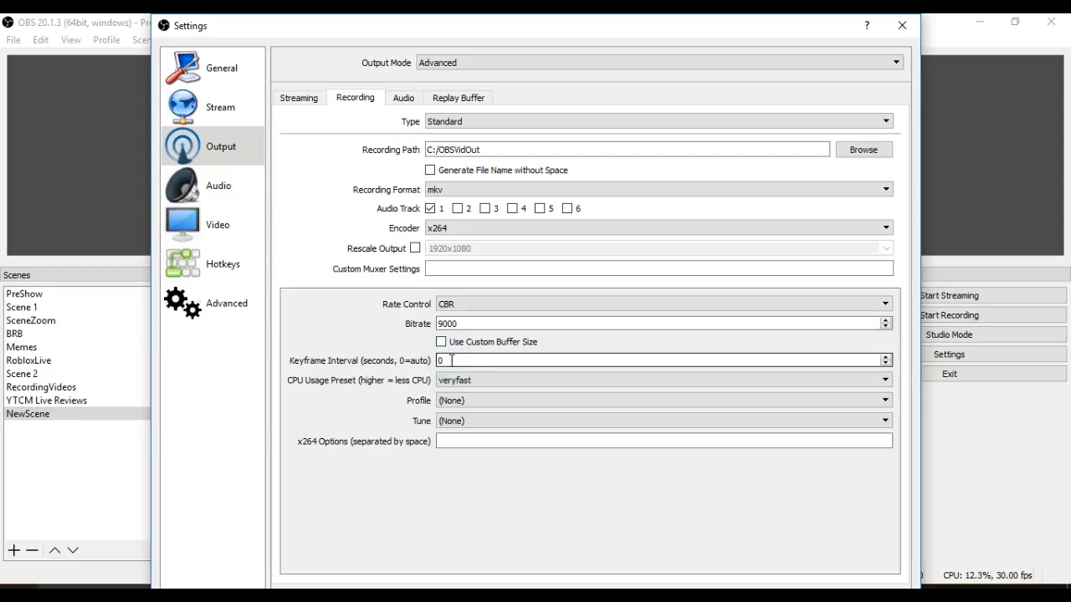
Try a keyframe interval of 2 seconds for recording and return it to 0
key(BackSpace)
text(2)
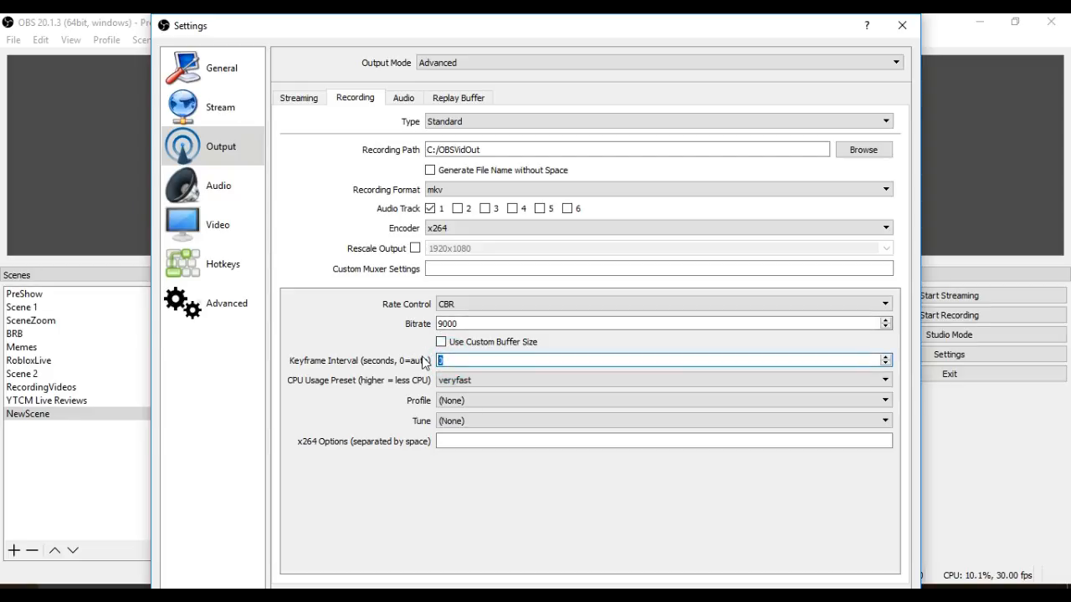
double_click(459, 361)
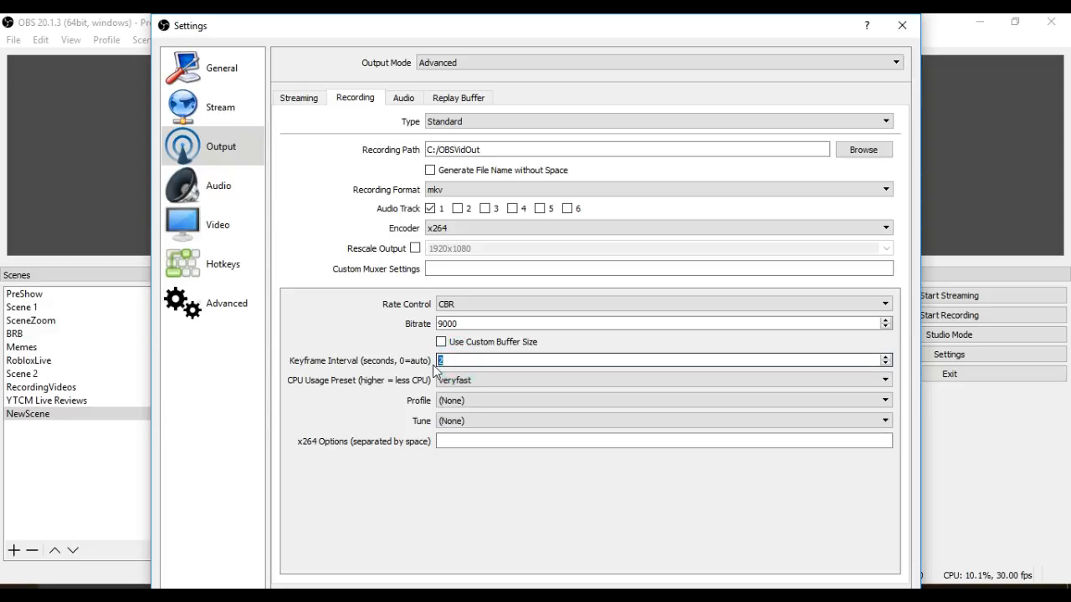
text(0)
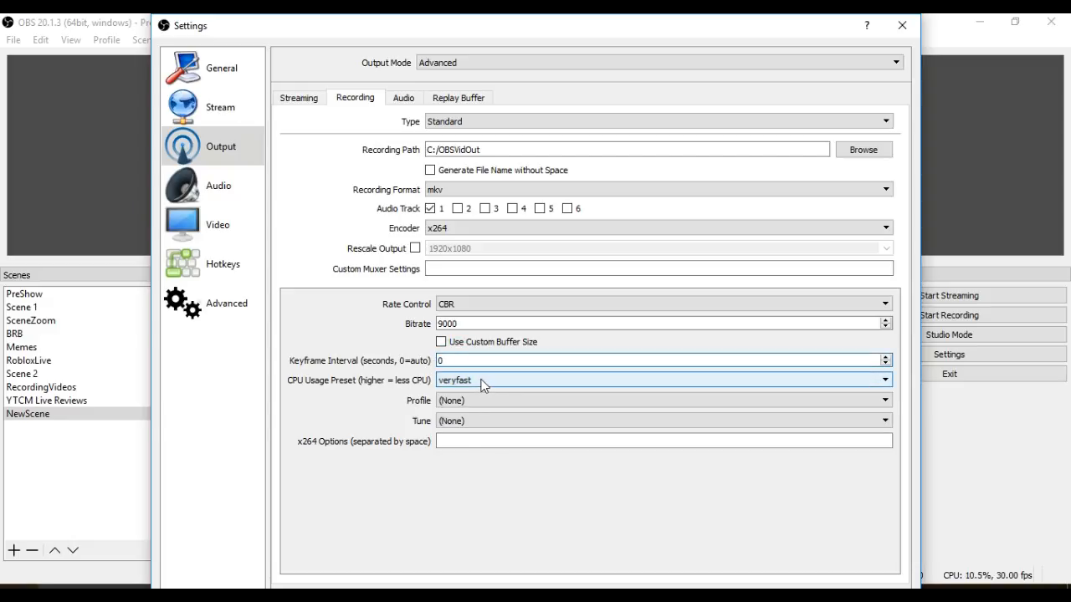
Set the recording encoder's CPU usage preset to superfast
click(887, 379)
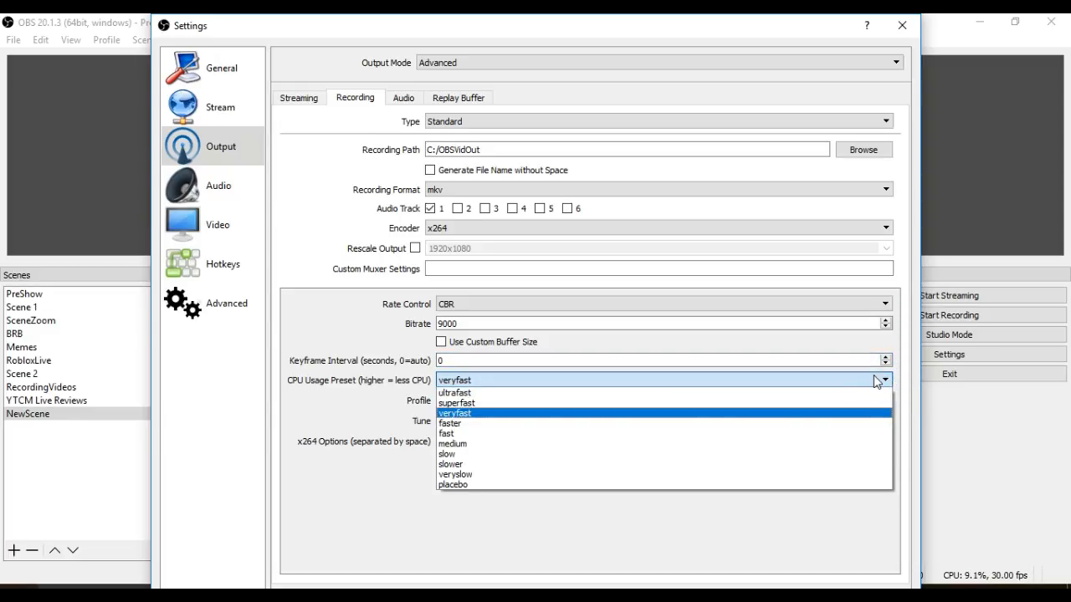
click(974, 450)
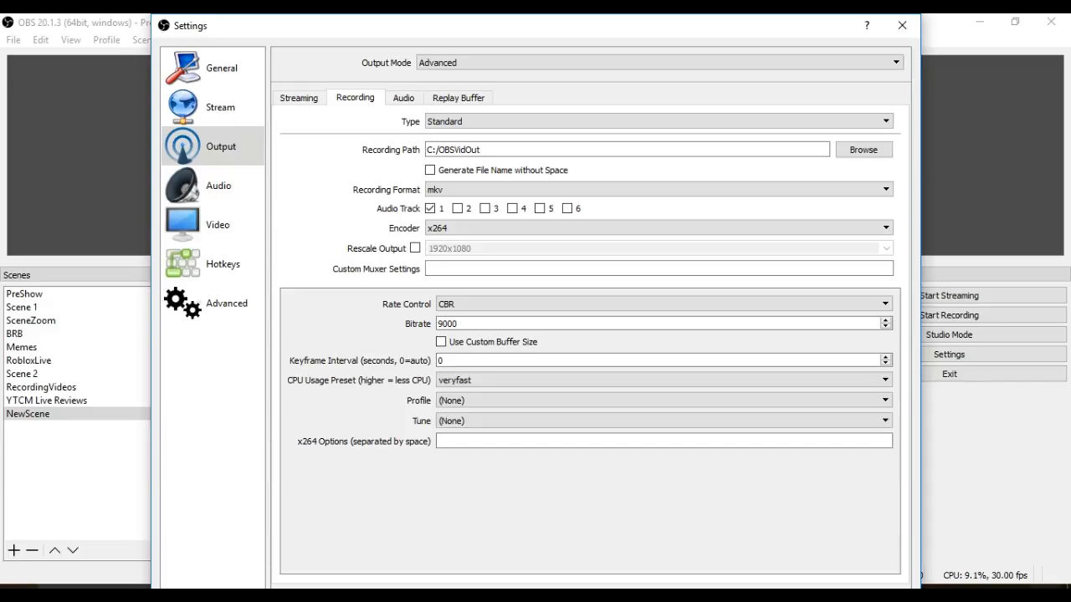
click(497, 379)
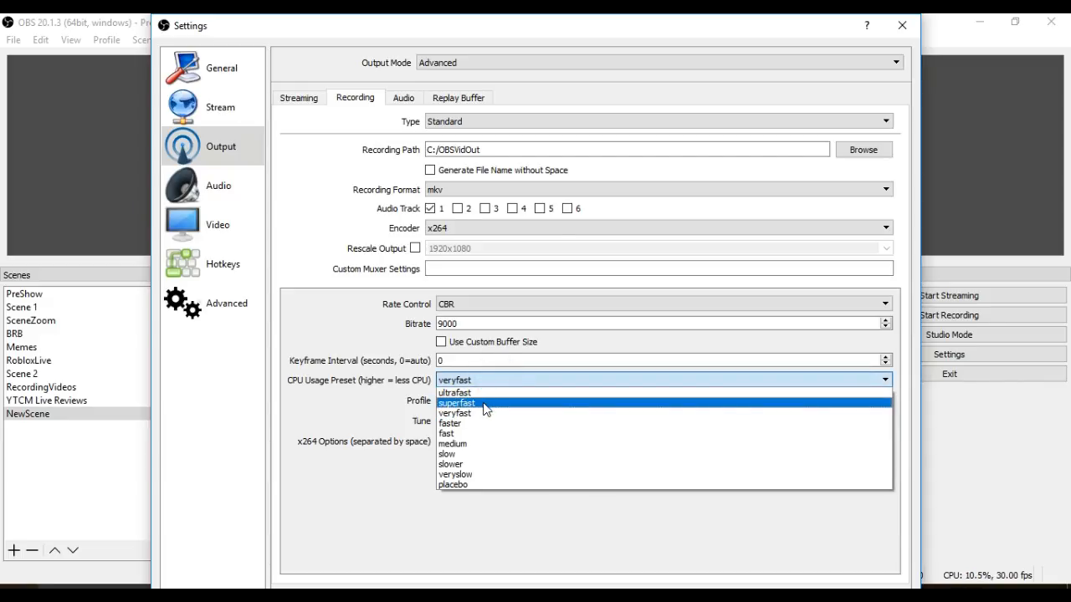
click(485, 404)
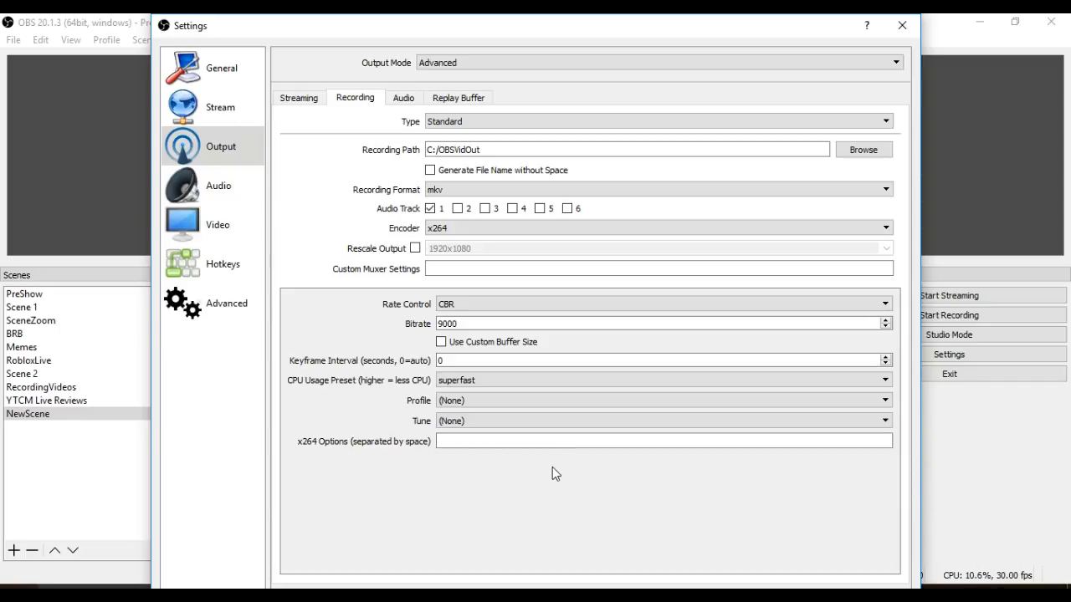
Review the encoder's profile and tune options, leaving both set to (None)
click(882, 403)
click(880, 405)
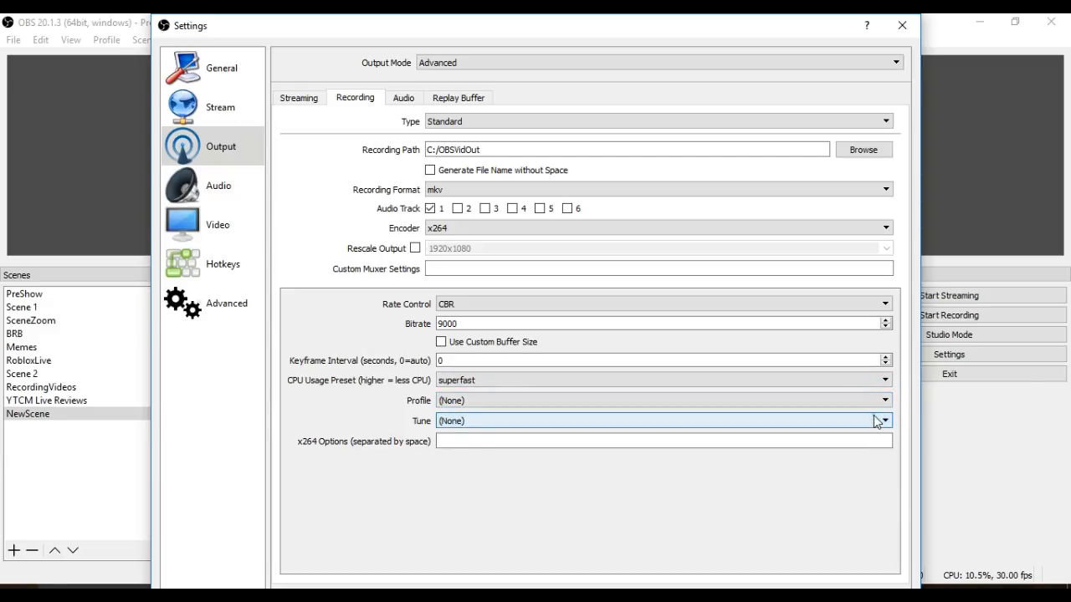
click(876, 420)
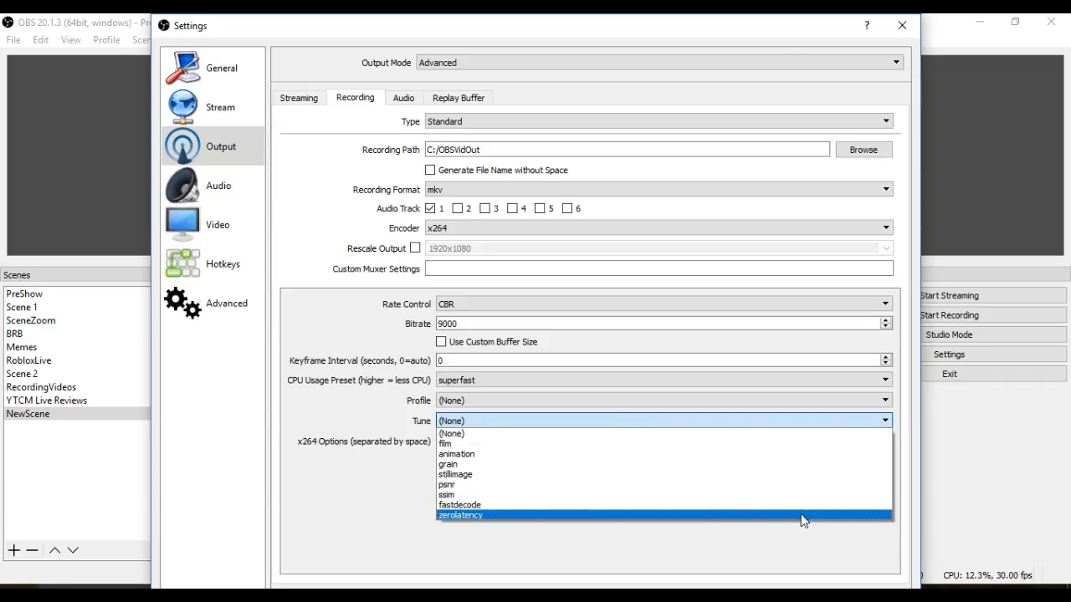
click(849, 432)
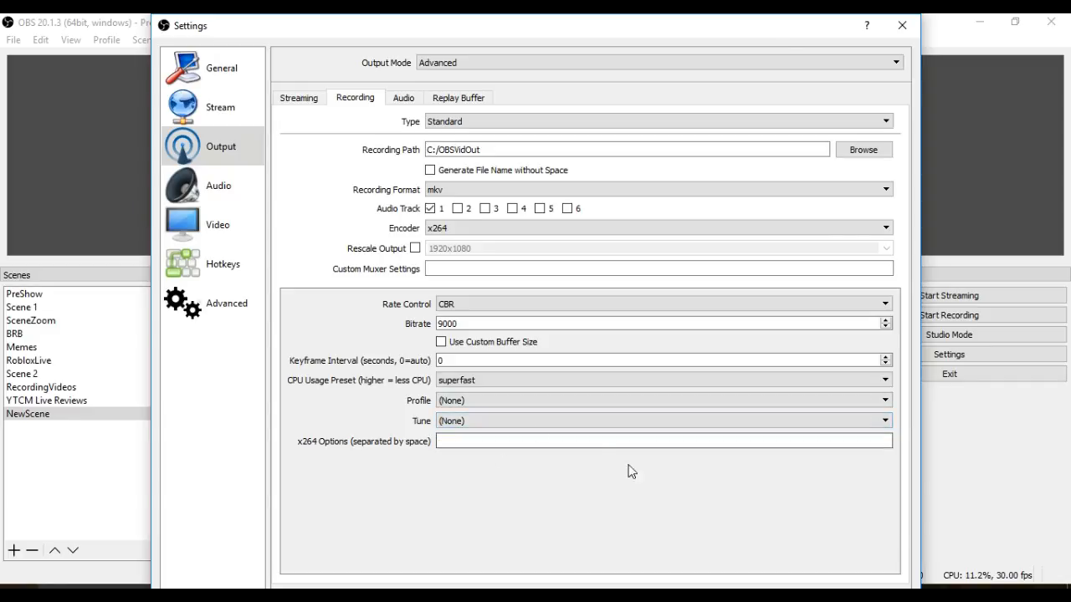
Set the audio bitrate of output Track 1 to 256
click(403, 98)
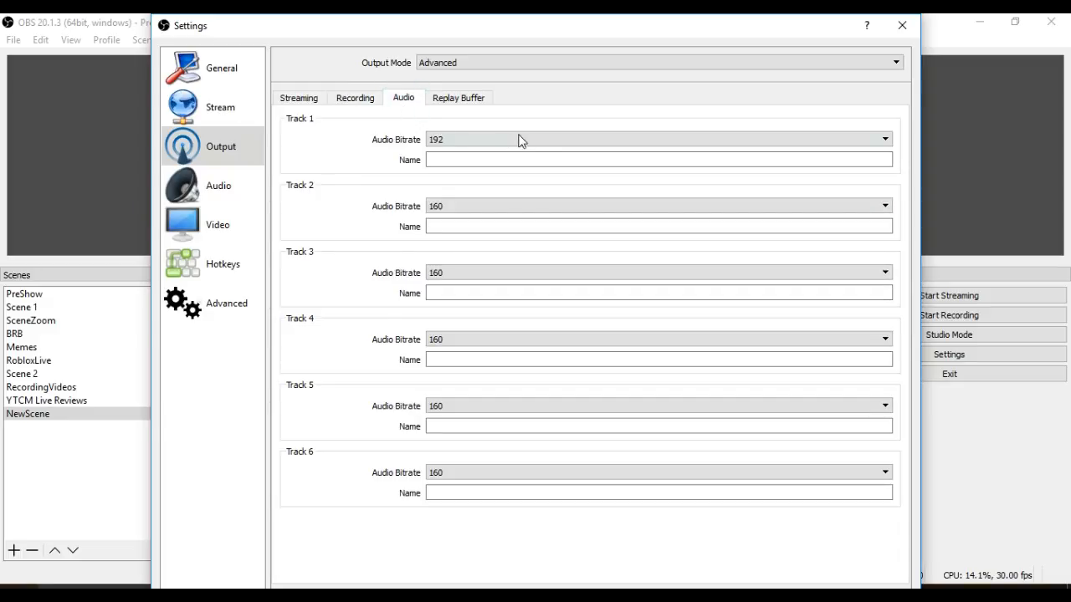
click(885, 140)
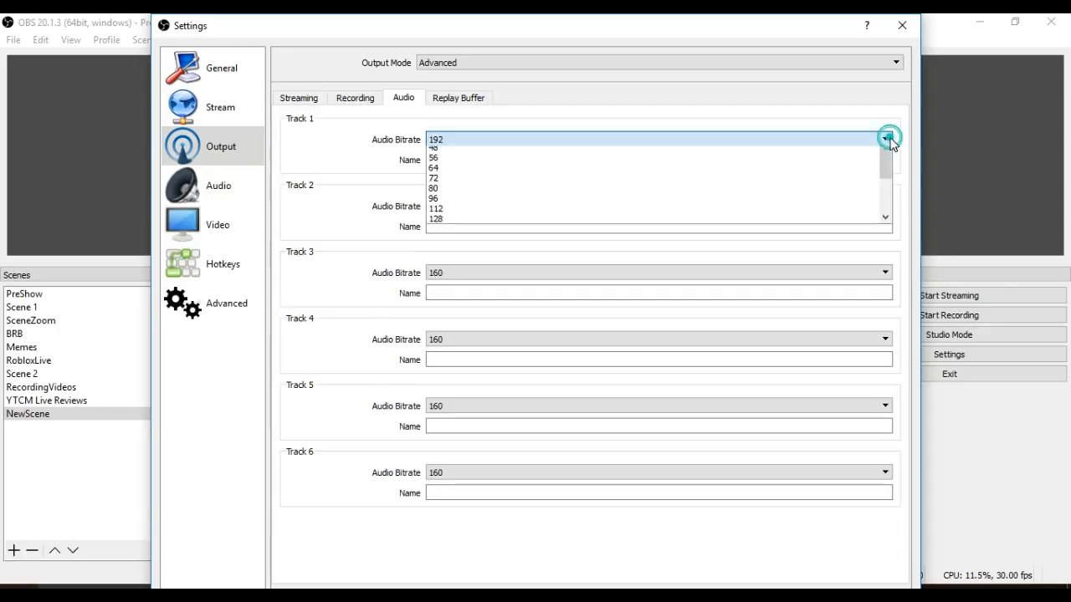
click(714, 223)
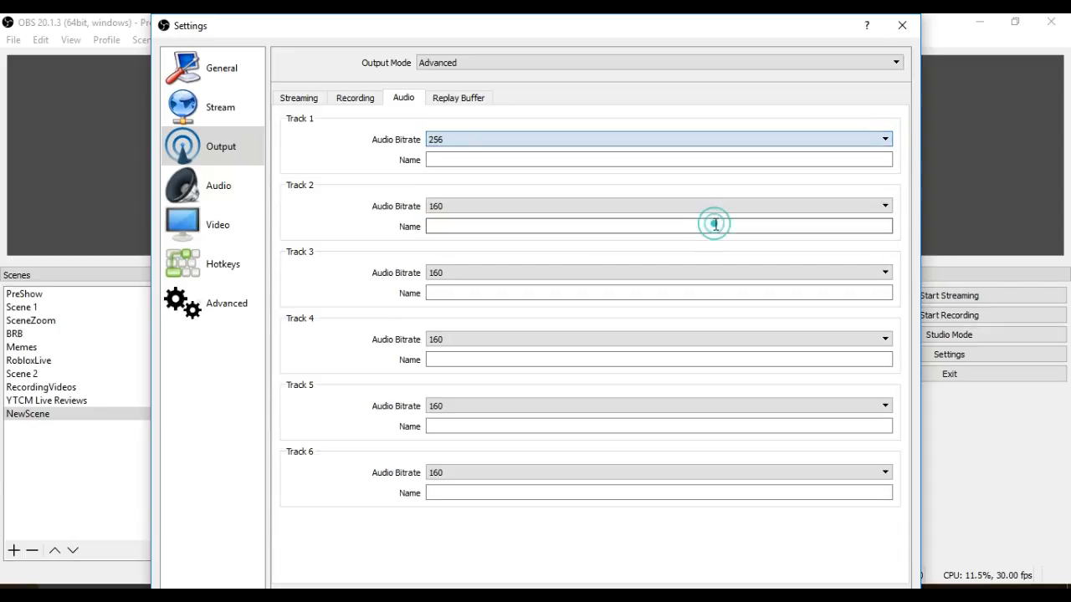
Look at the replay buffer settings and go back to the recording output settings
click(445, 101)
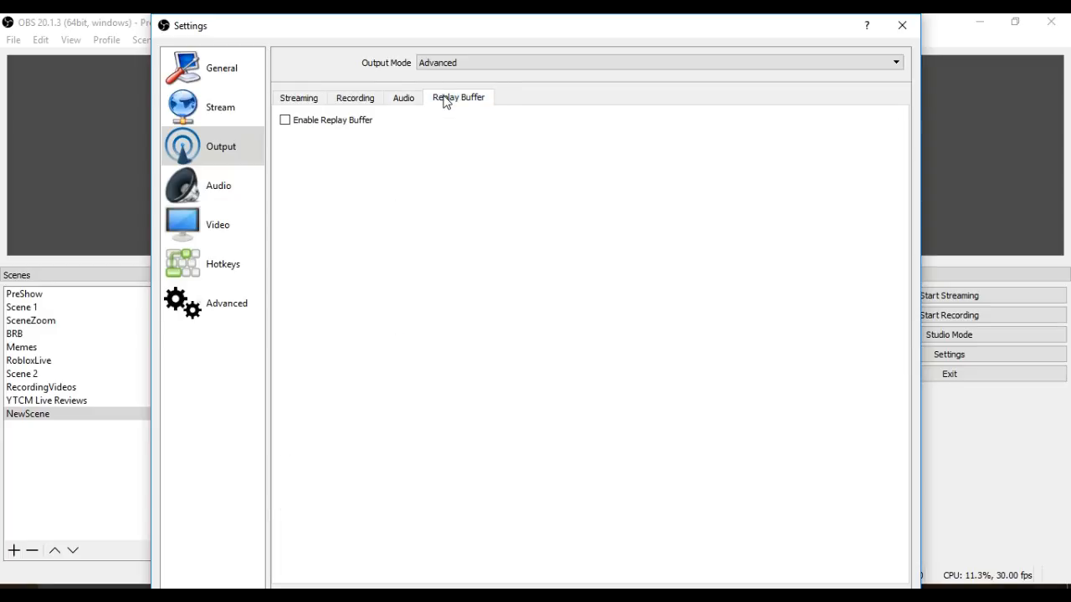
click(398, 100)
click(356, 100)
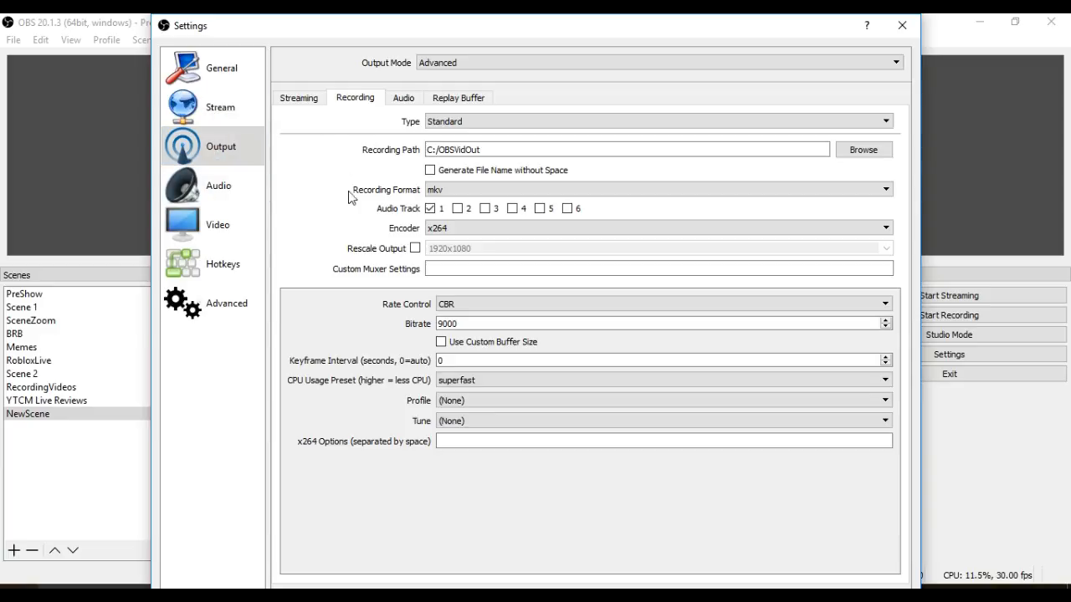
Check the base and output resolutions in the video settings and review the output resolution choices
click(212, 236)
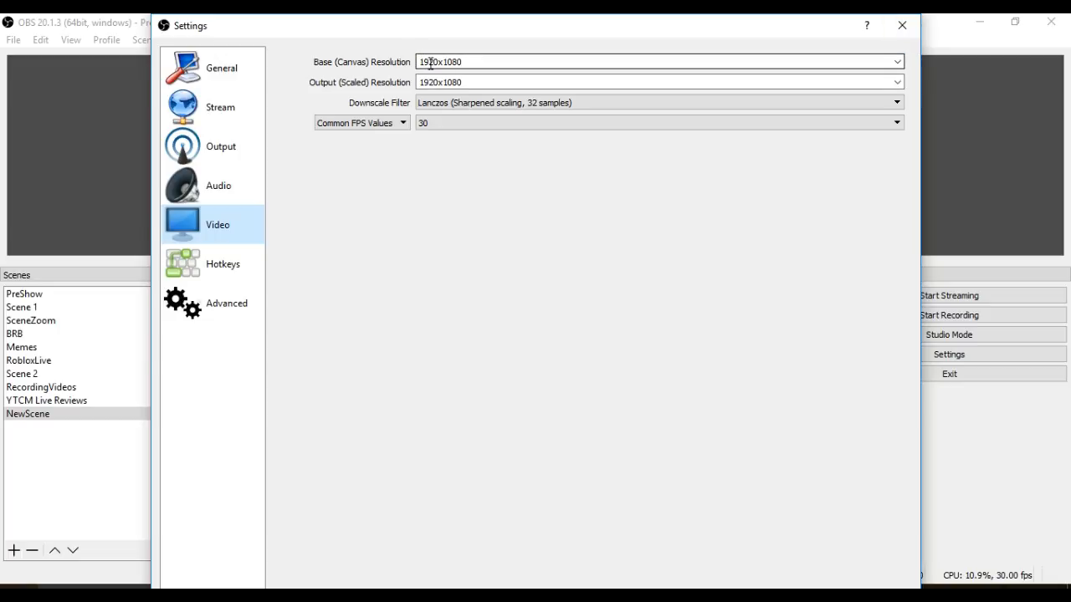
click(896, 82)
click(896, 82)
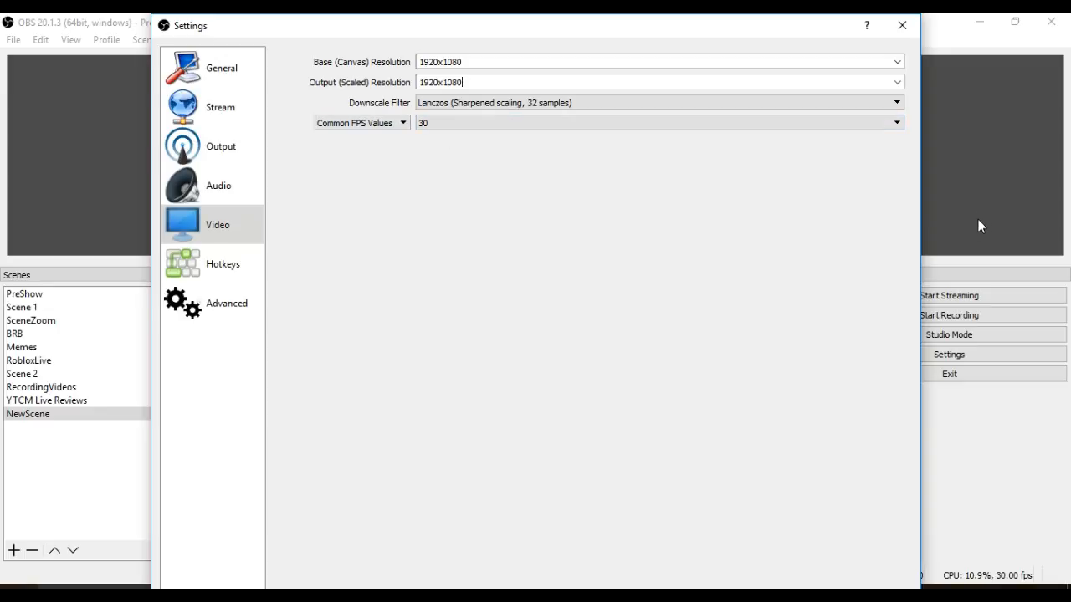
Try 60 as the common FPS value and return it to 30
click(896, 124)
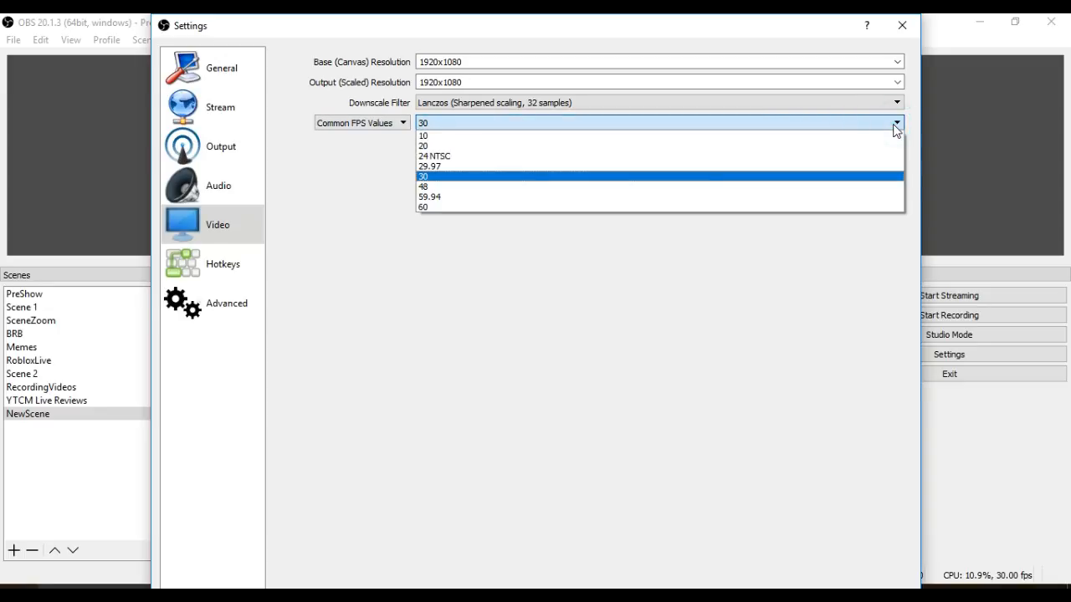
click(444, 210)
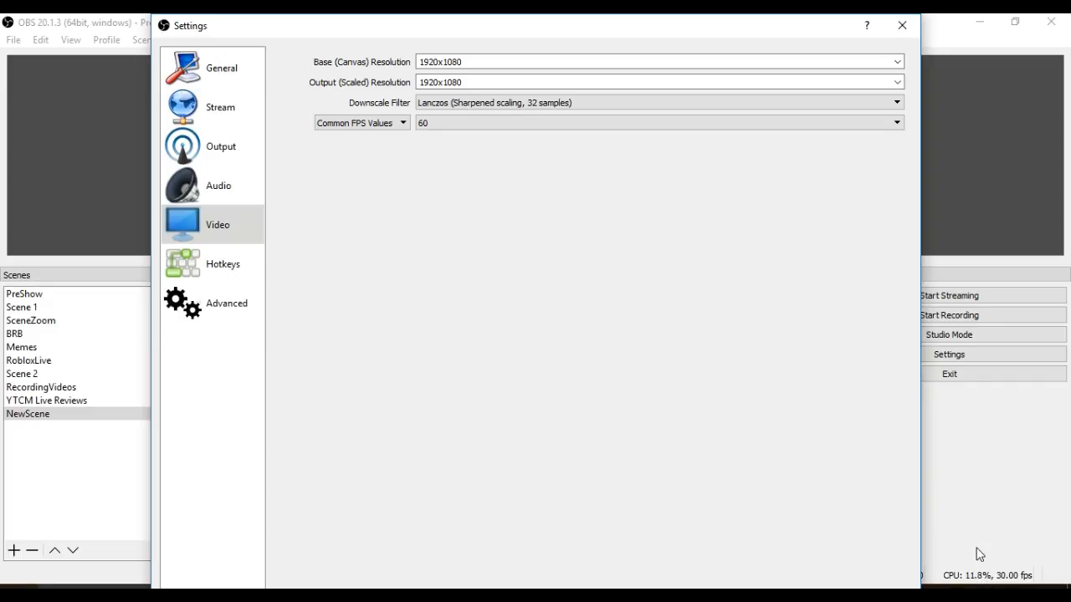
click(900, 124)
click(722, 176)
Recheck the recording output settings and confirm all the settings changes
click(209, 230)
click(225, 150)
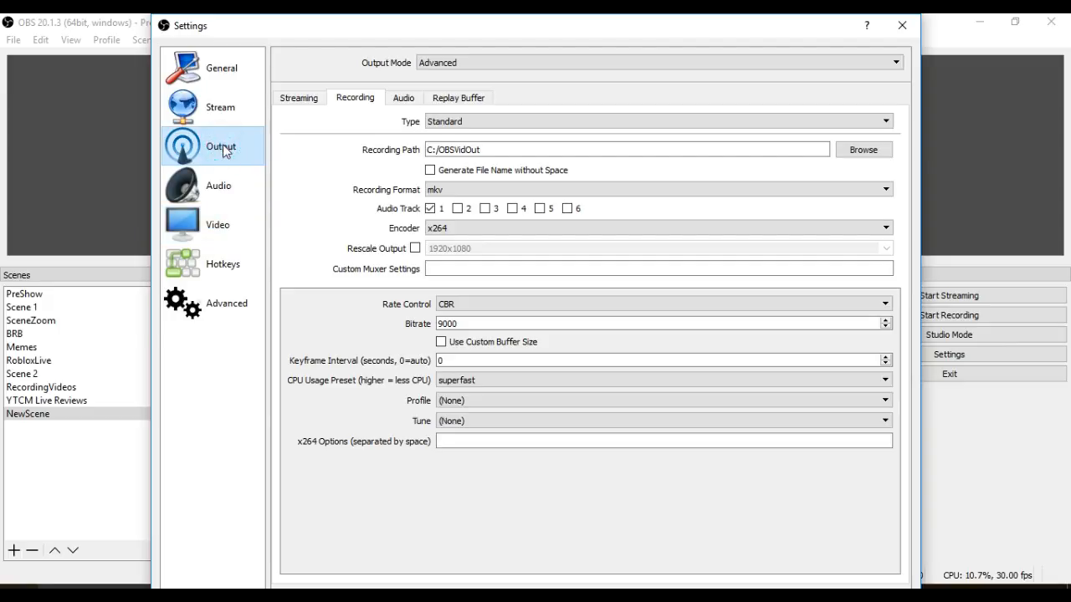
click(355, 98)
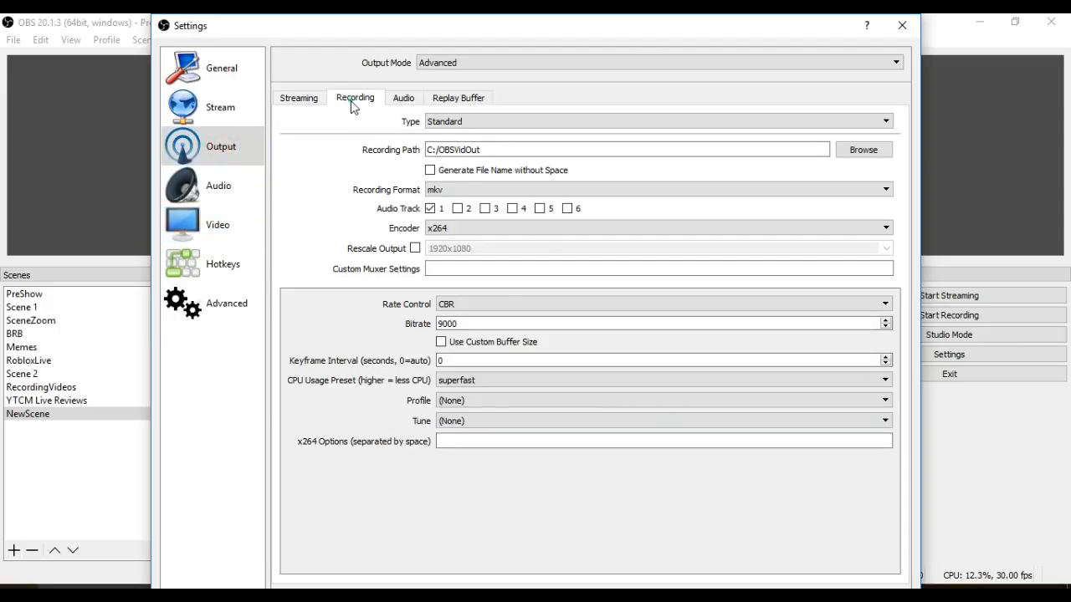
click(756, 598)
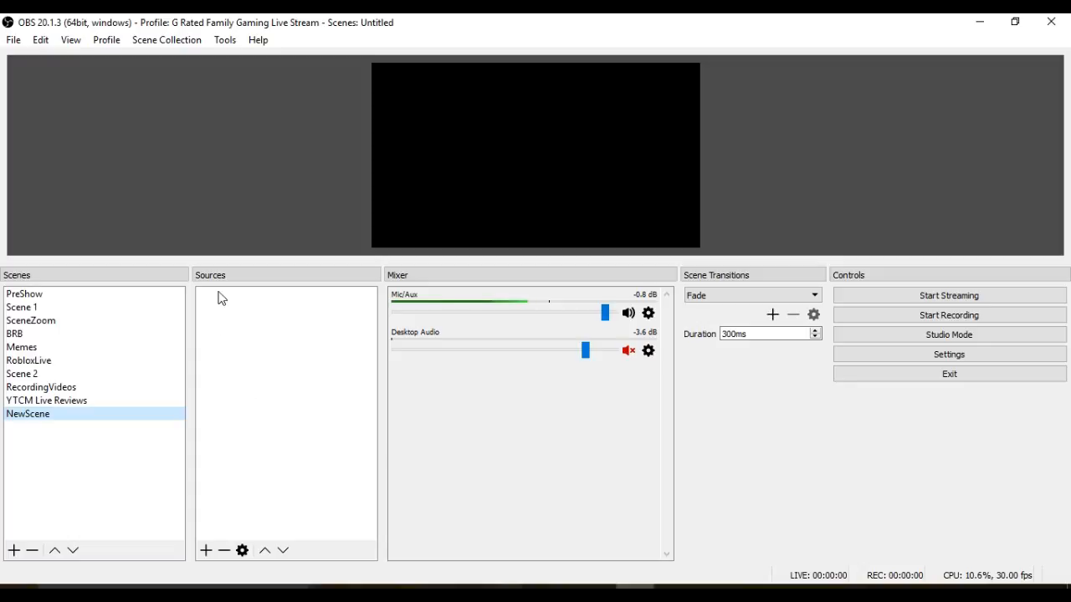
Add a new Display Capture source named Display CaptureDemo to NewScene
click(206, 551)
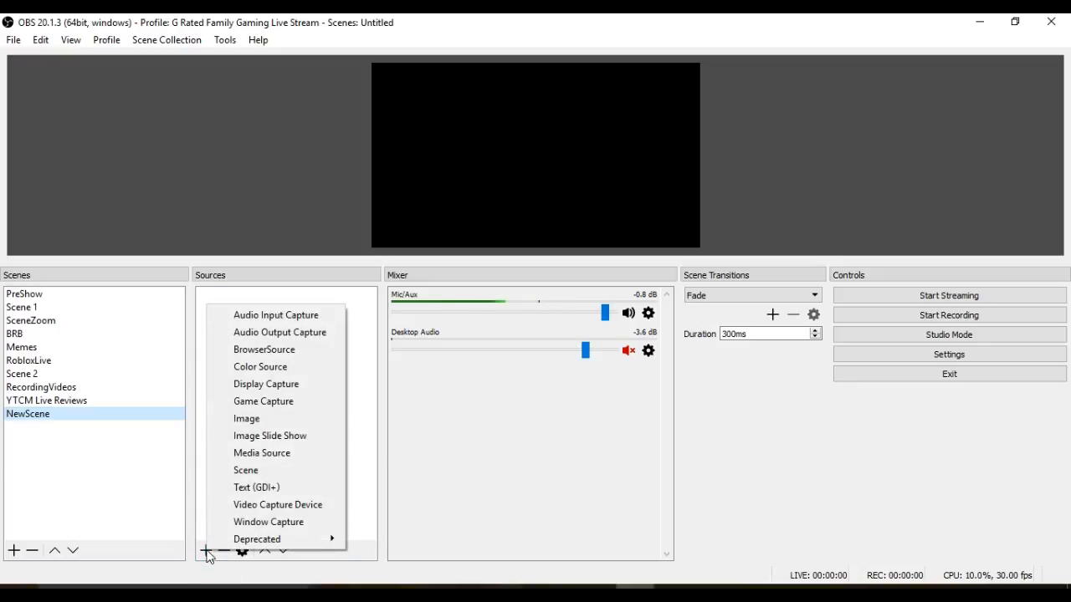
click(266, 385)
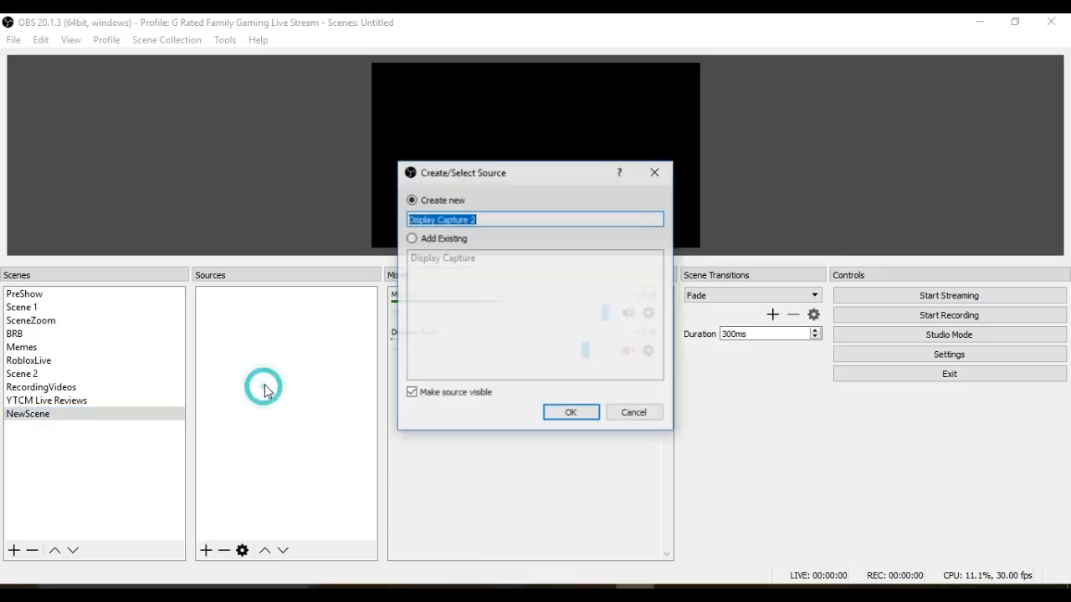
click(486, 221)
double_click(470, 220)
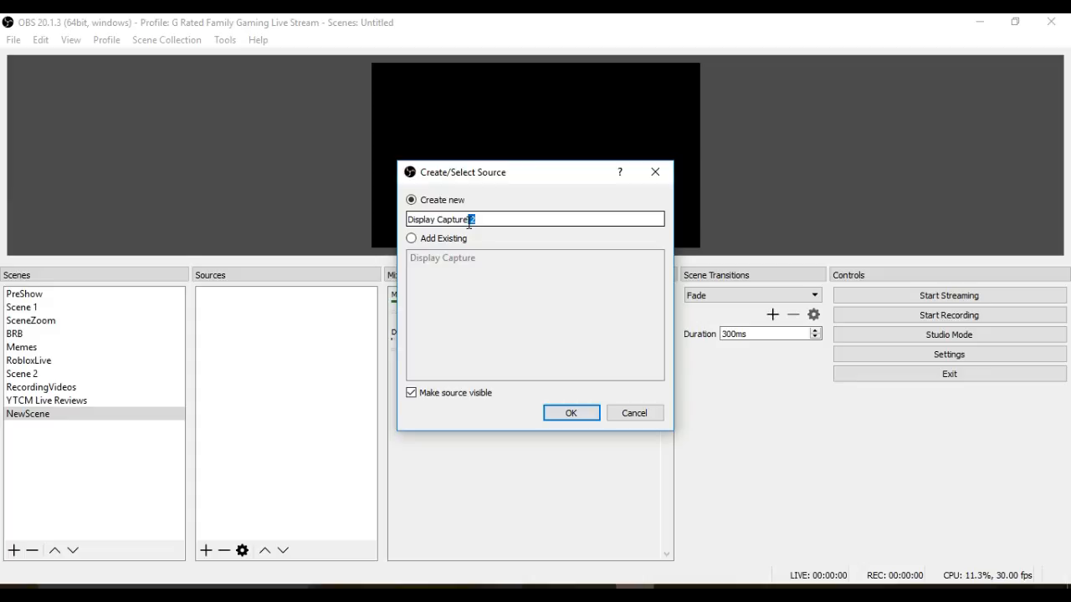
click(571, 414)
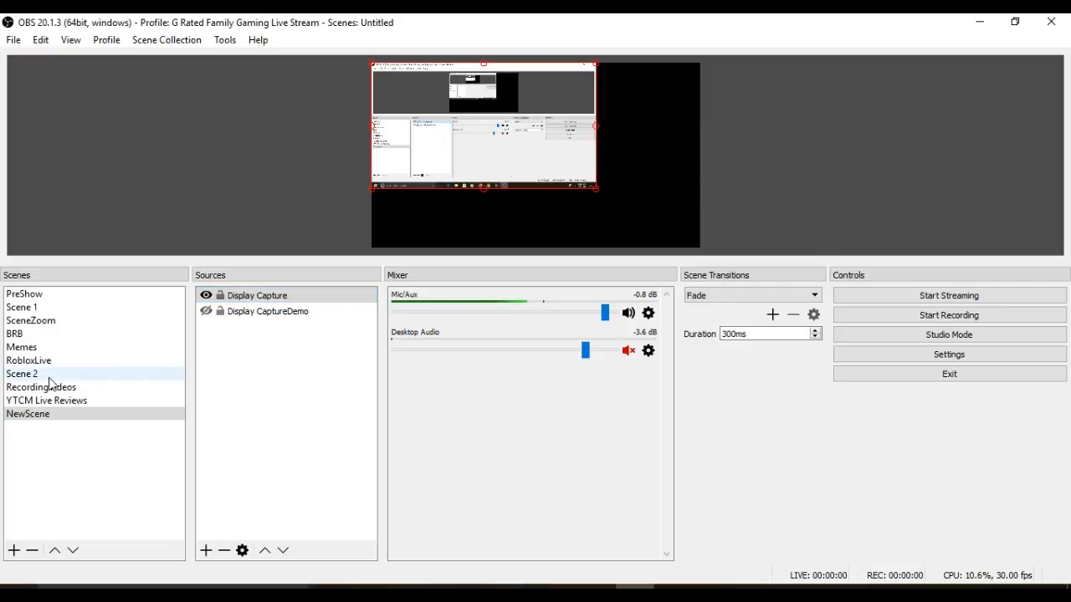
Show the Display CaptureDemo source briefly and hide it again
click(230, 313)
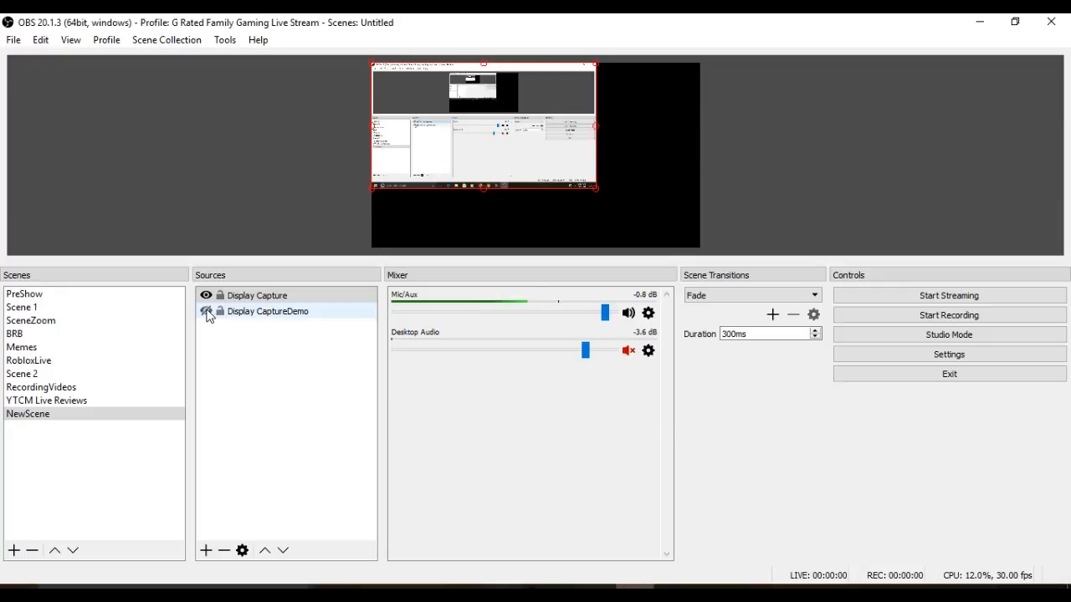
click(206, 312)
click(207, 313)
Select the Display Capture source and enlarge it until it covers the full canvas, slightly beyond its edges
click(237, 298)
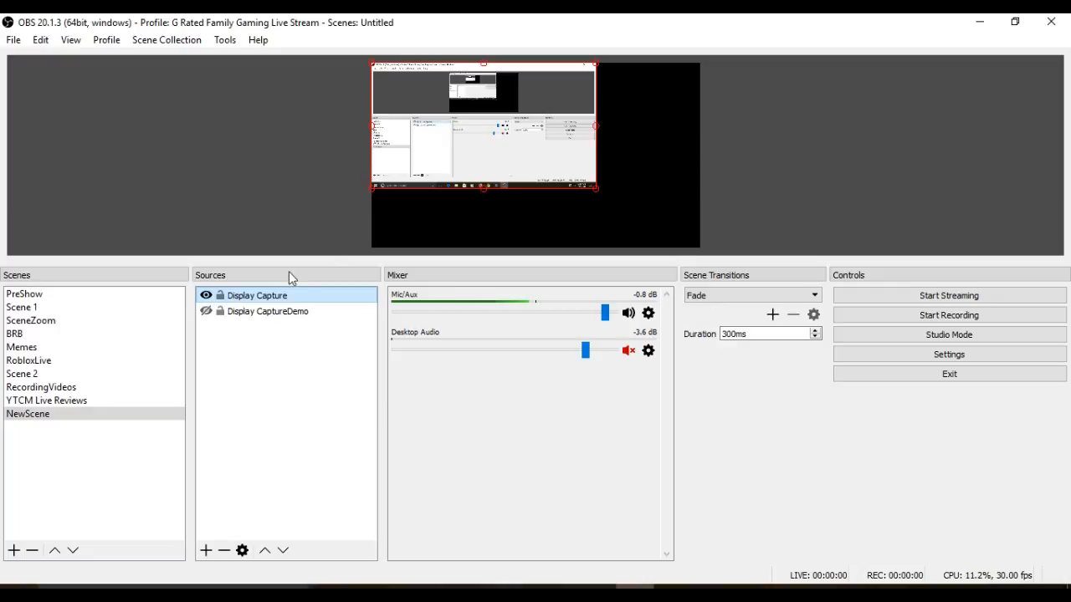
click(495, 147)
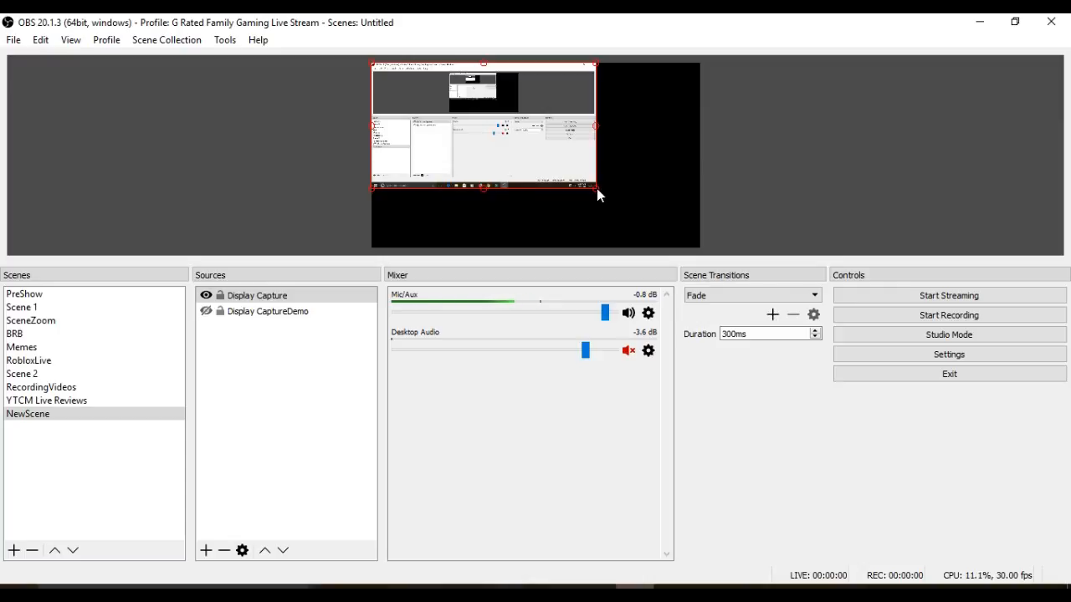
drag(598, 191, 697, 241)
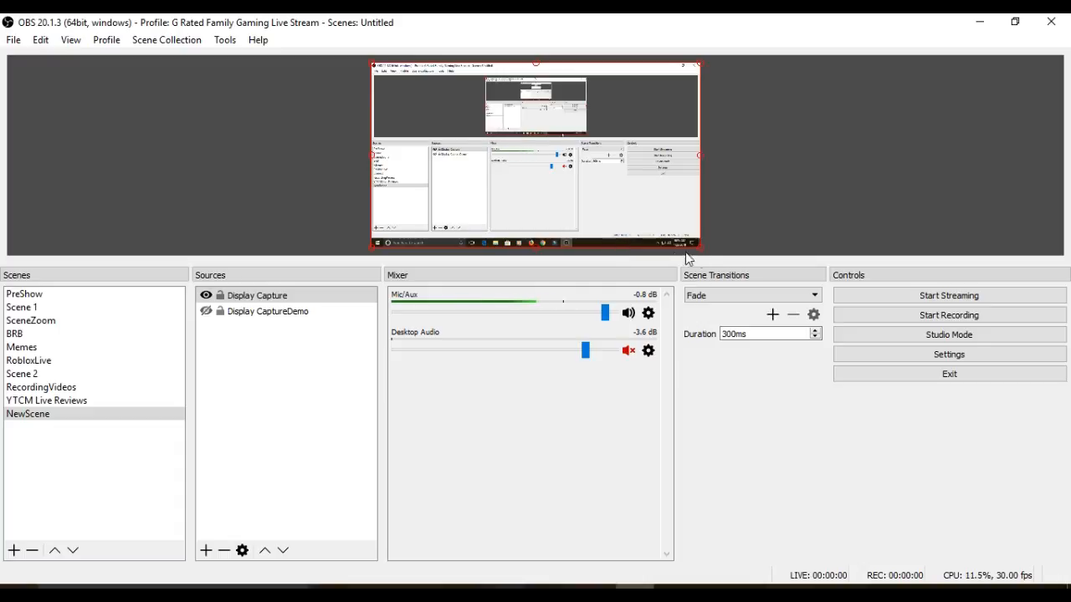
mouse_move(703, 249)
mouse_down()
mouse_move(718, 257)
mouse_move(705, 242)
mouse_up()
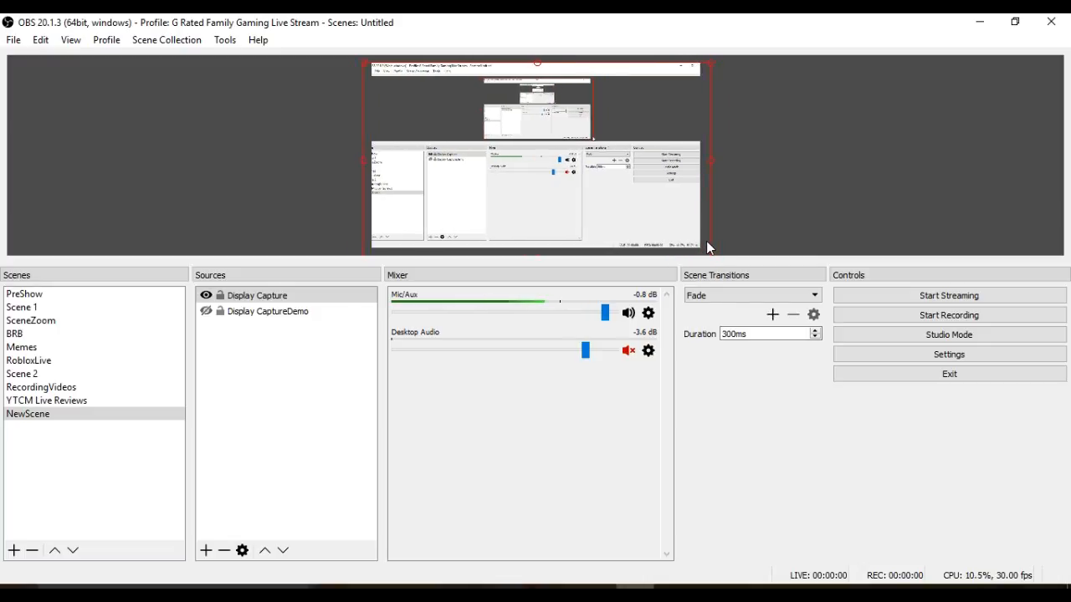
drag(704, 251, 709, 251)
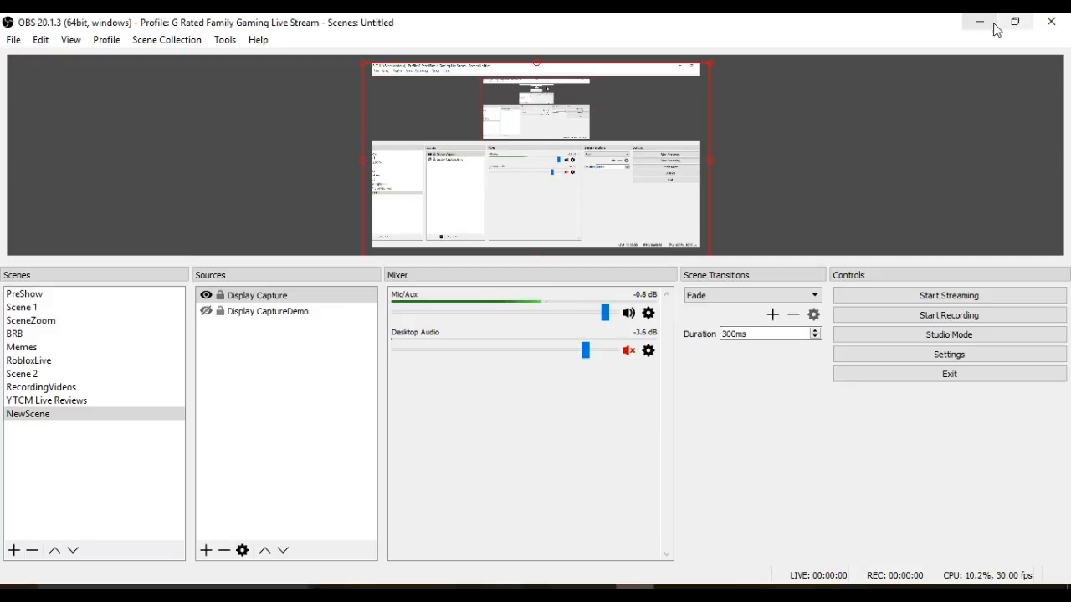
Try the preview at different heights with the window restored and maximized, leaving it slightly taller than before in the maximized window
drag(662, 25, 529, 204)
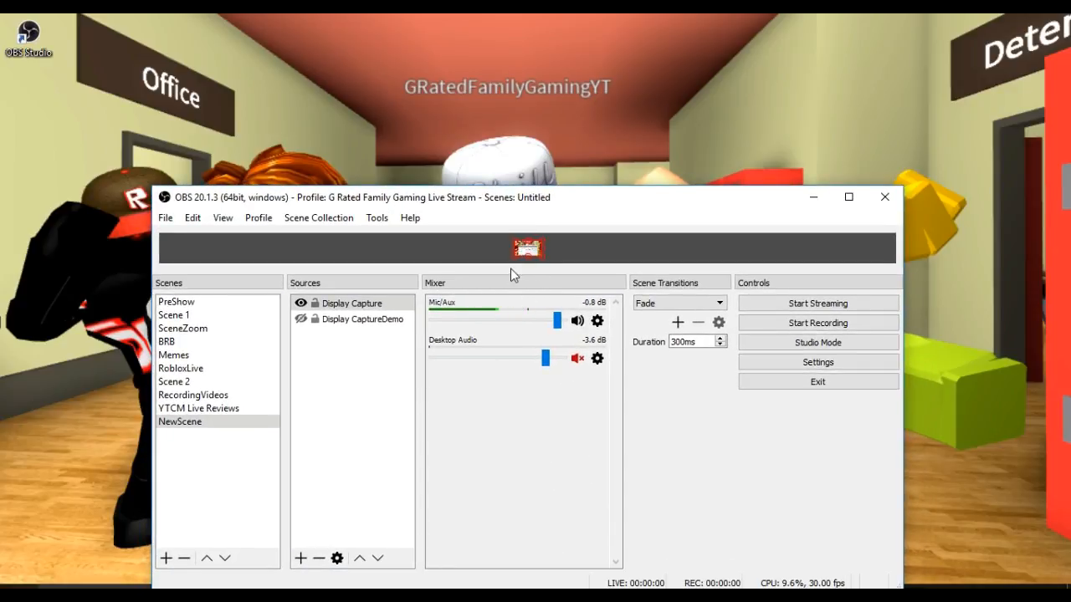
drag(510, 274, 513, 505)
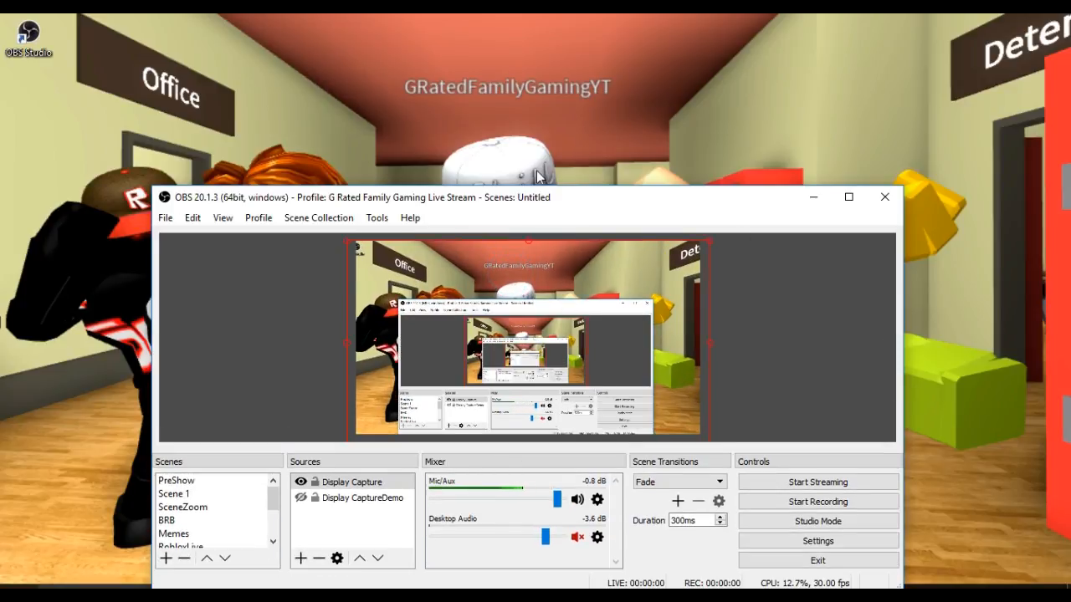
click(852, 199)
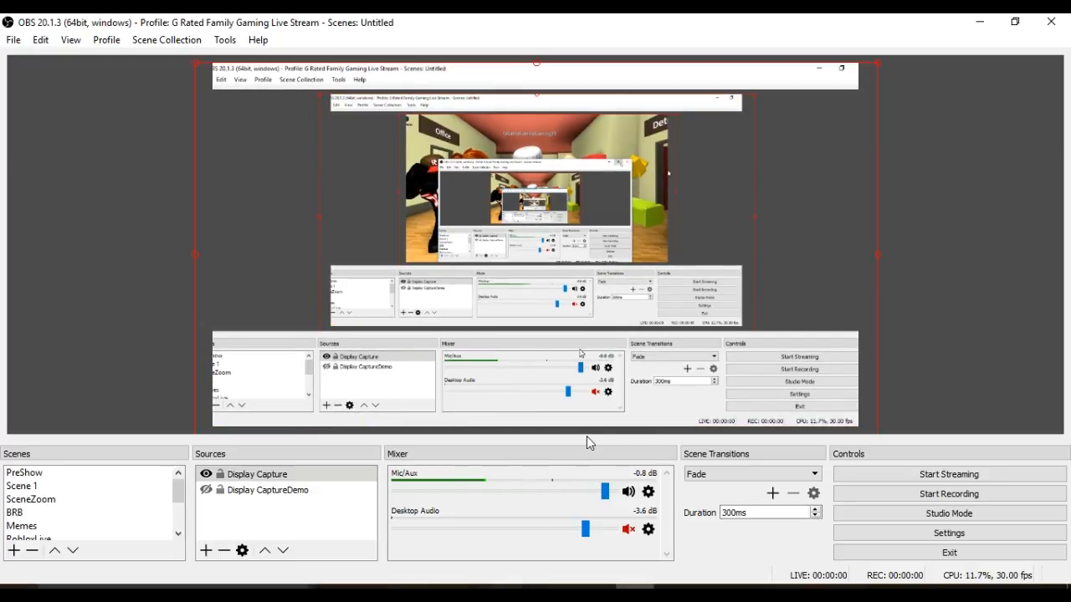
drag(585, 444, 585, 299)
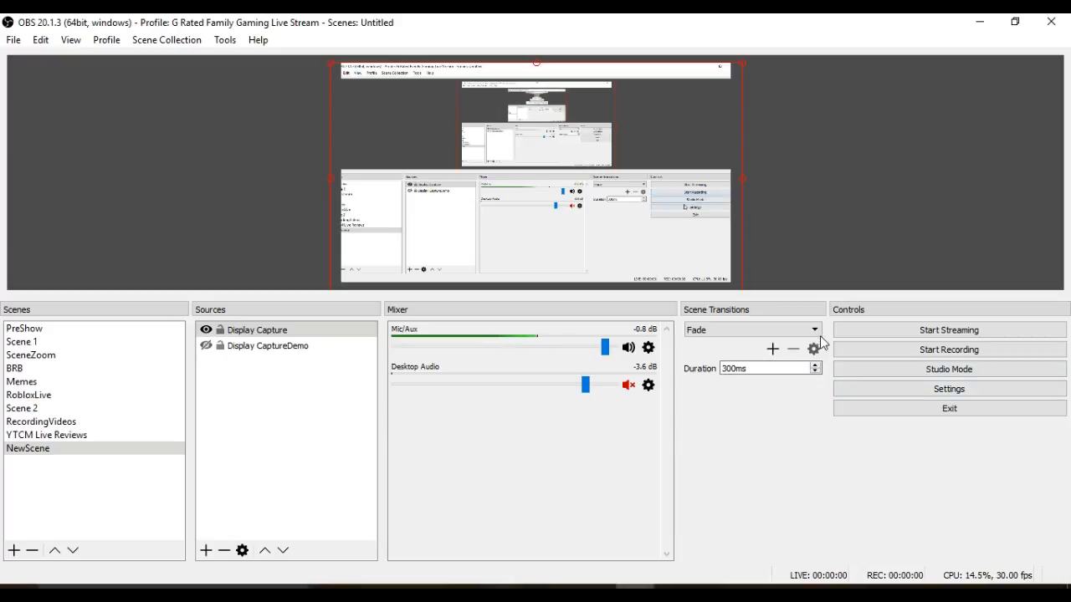
Record a short test clip of the screen and open the resulting video from the OBSVidOut folder on drive C
click(943, 354)
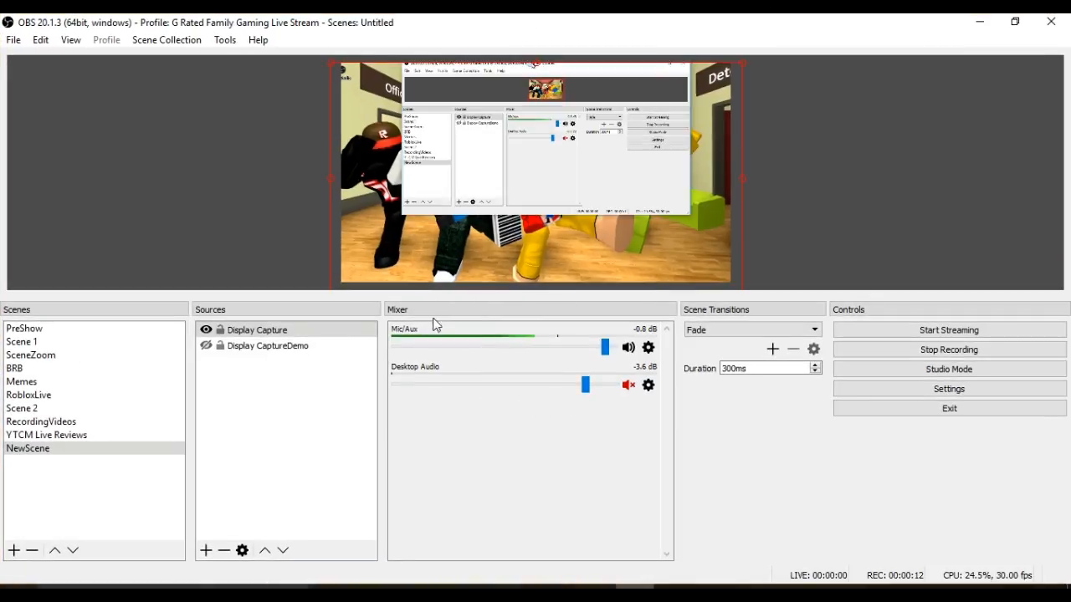
click(962, 358)
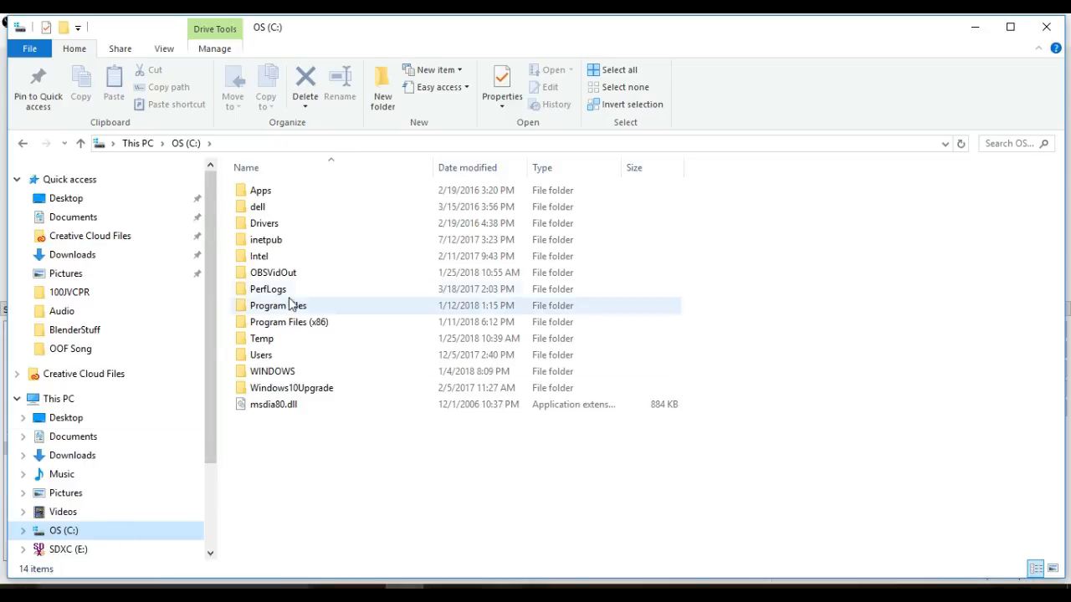
double_click(270, 278)
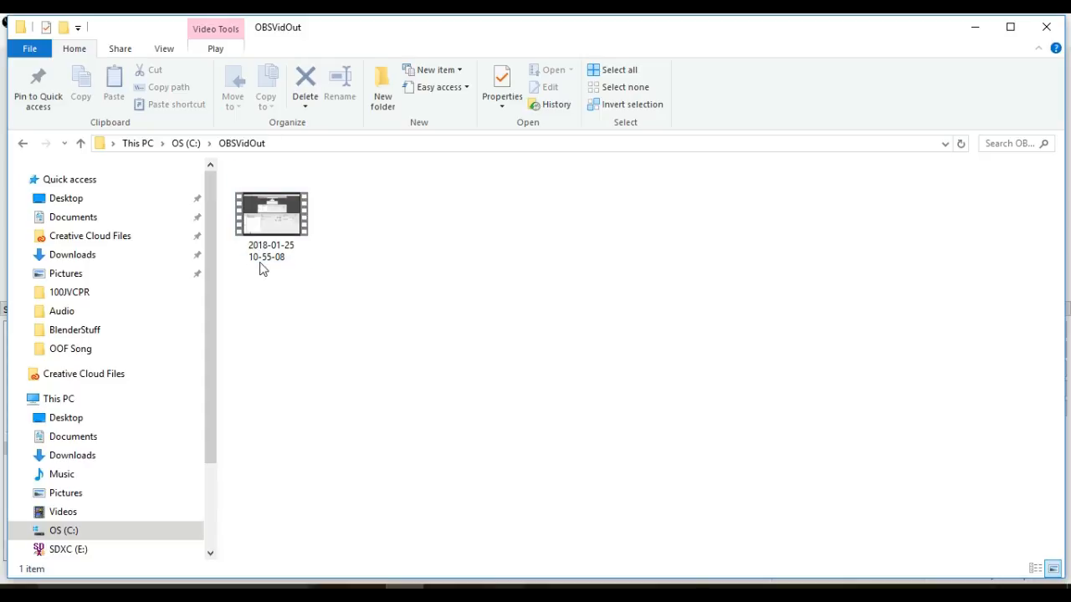
double_click(280, 234)
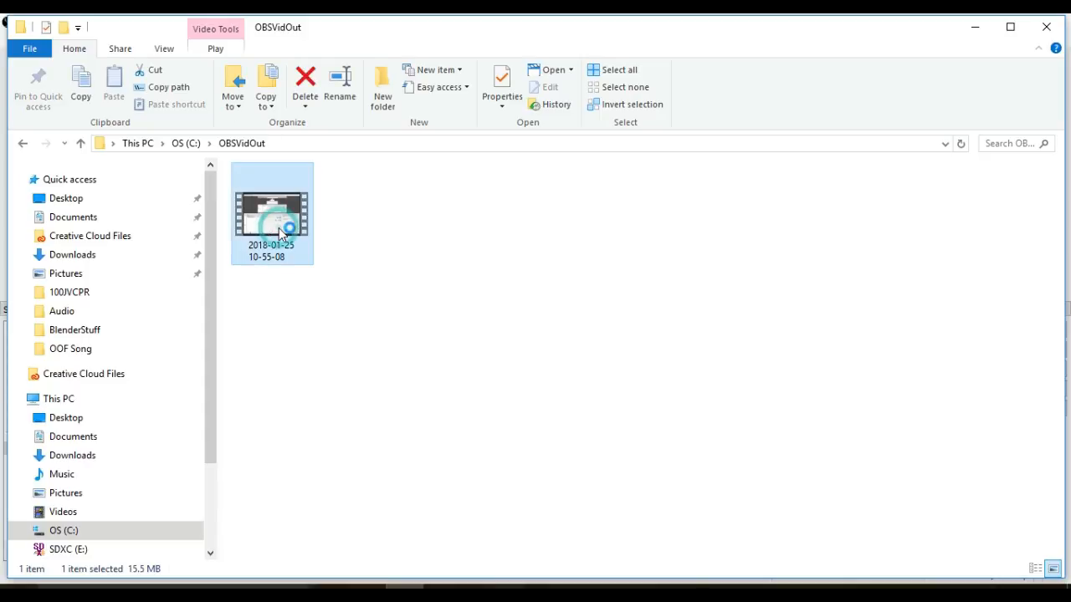